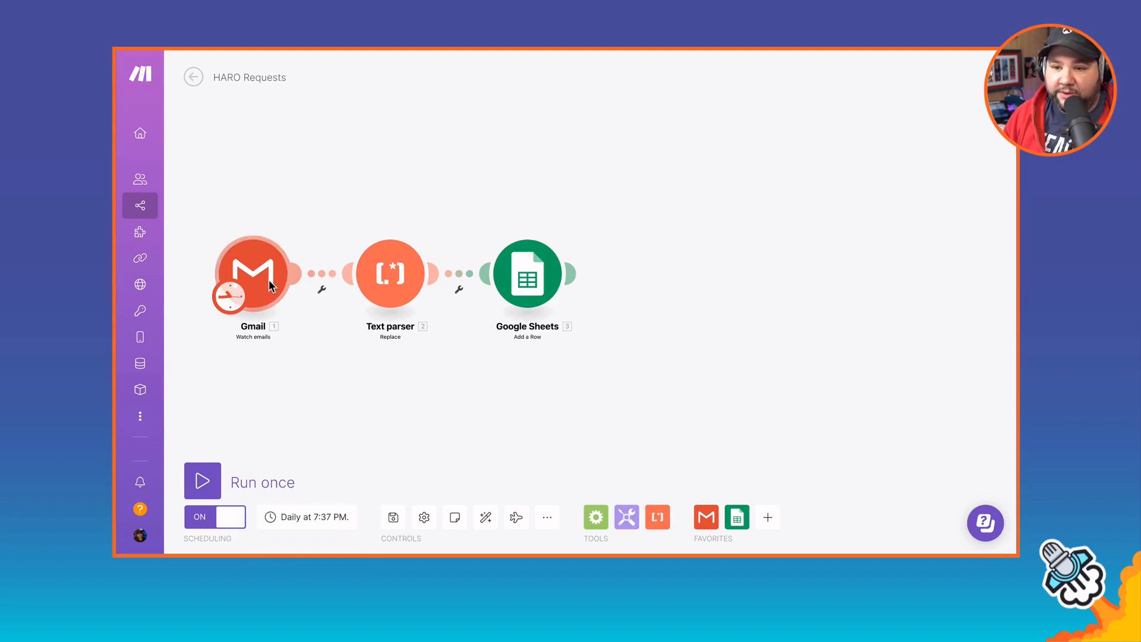
Step: Review the run schedule of the Gmail trigger in the HARO Requests scenario, leaving its settings as they are
left_click(264, 297)
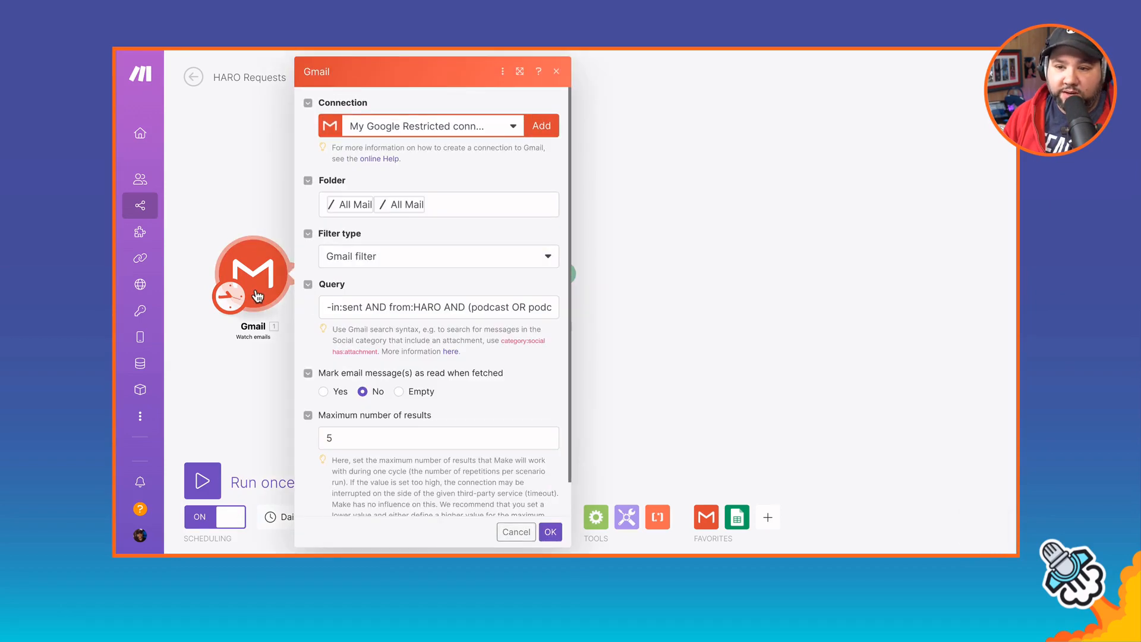
left_click(241, 304)
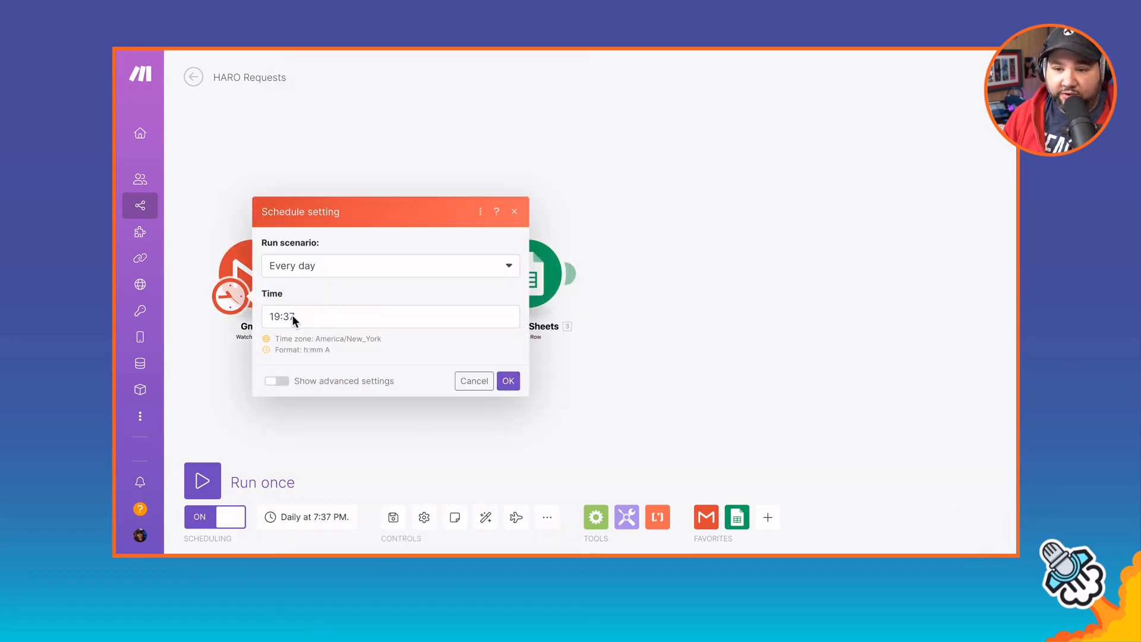
left_click(210, 350)
Step: Examine each part of the Gmail trigger's search query: the sent-mail exclusion, the sender filter and the podcast keywords
left_click(267, 285)
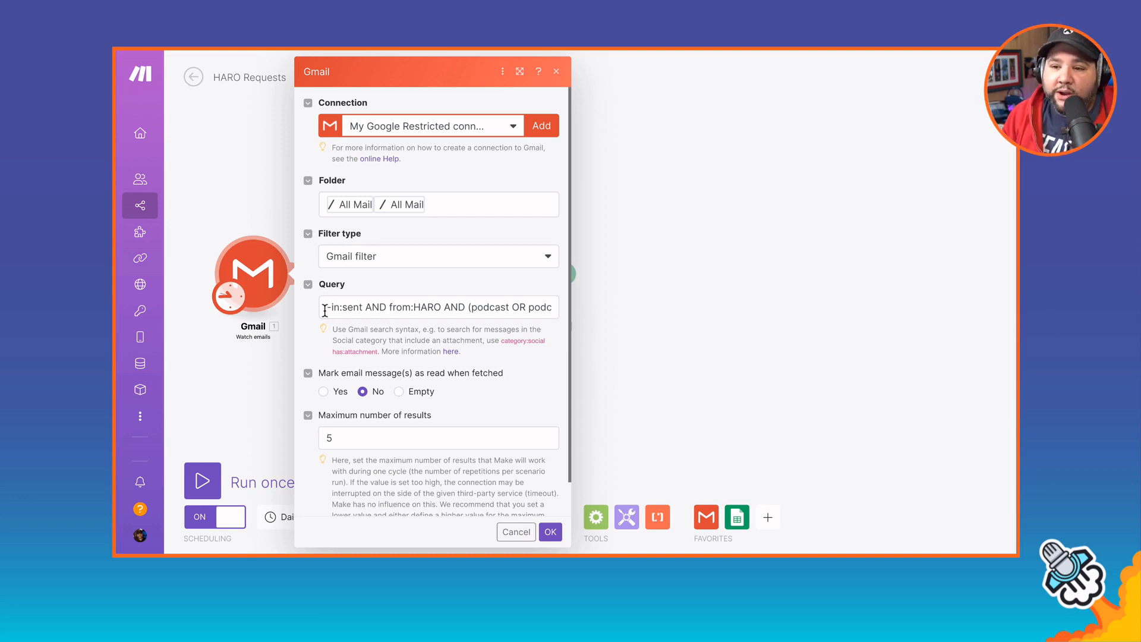
left_click_drag(326, 308, 363, 306)
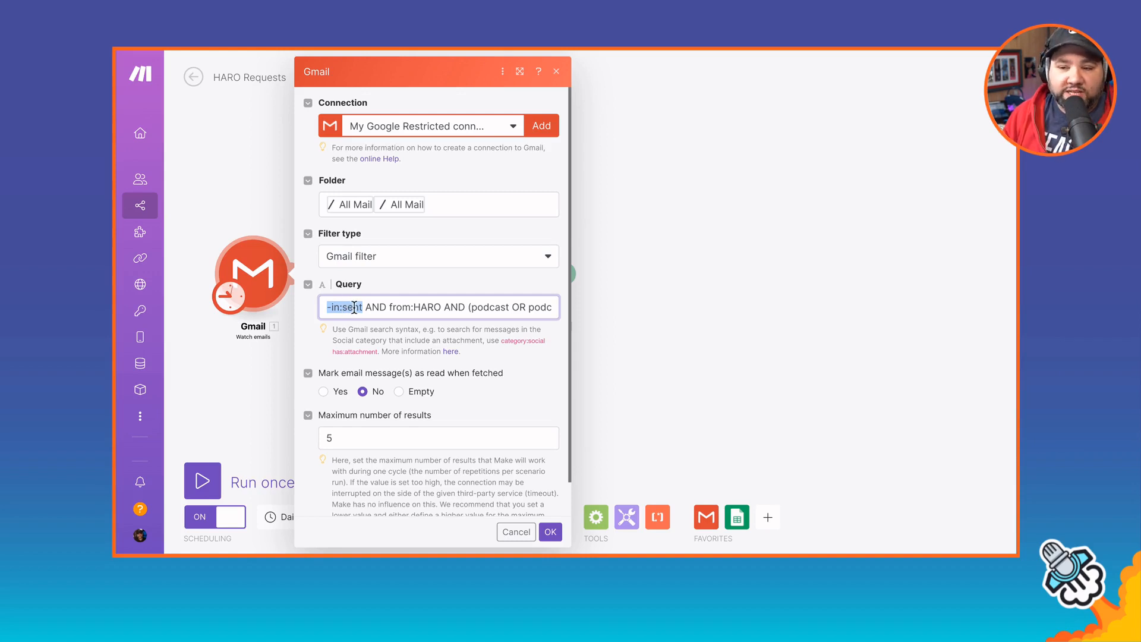
left_click_drag(365, 307, 408, 307)
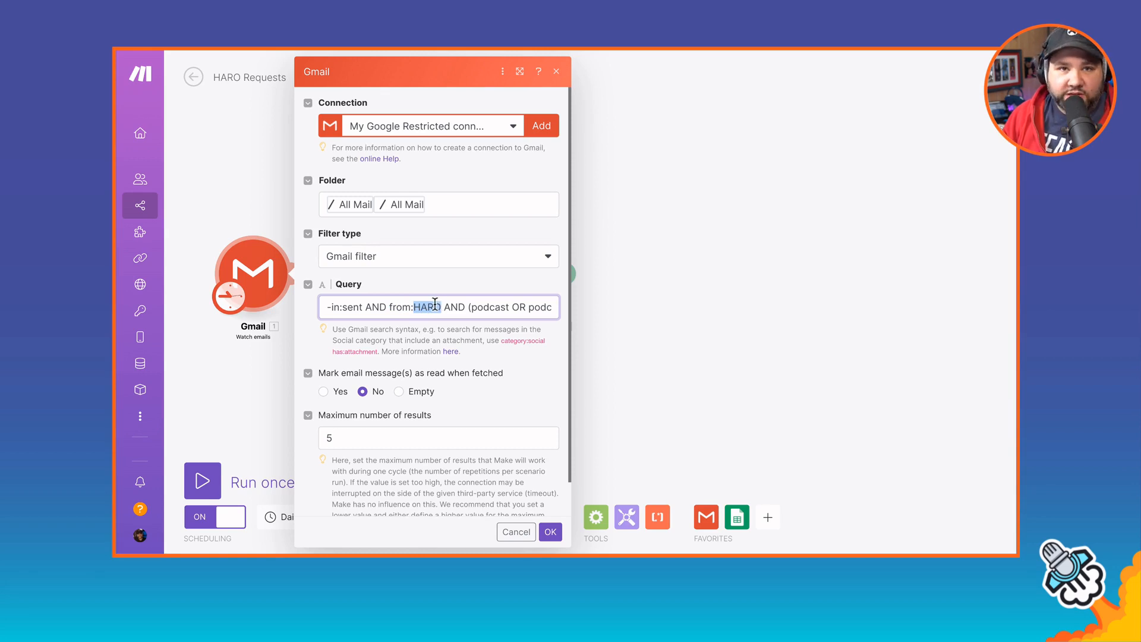
left_click_drag(443, 306, 556, 307)
left_click(368, 307)
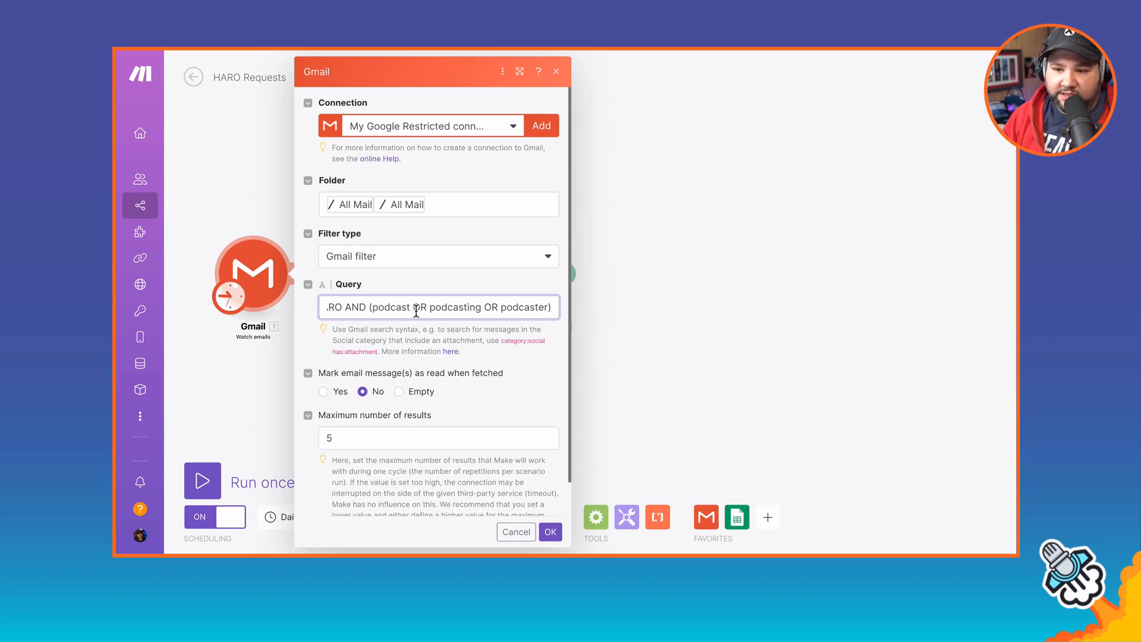
left_click_drag(467, 307, 289, 312)
left_click(366, 306)
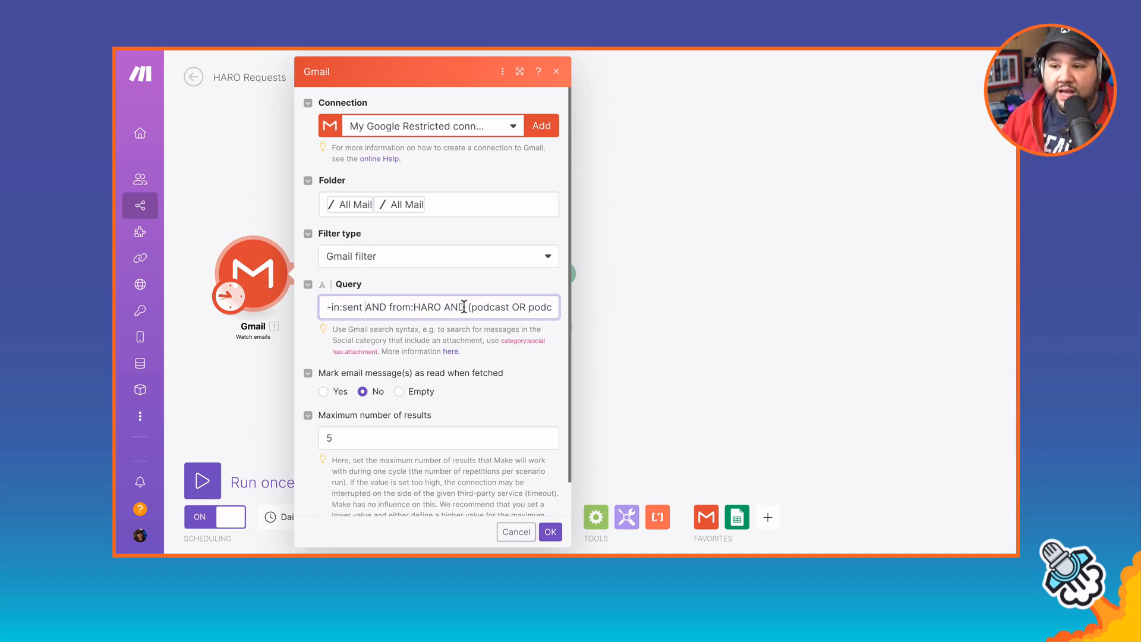
left_click_drag(493, 306, 522, 307)
left_click(523, 307)
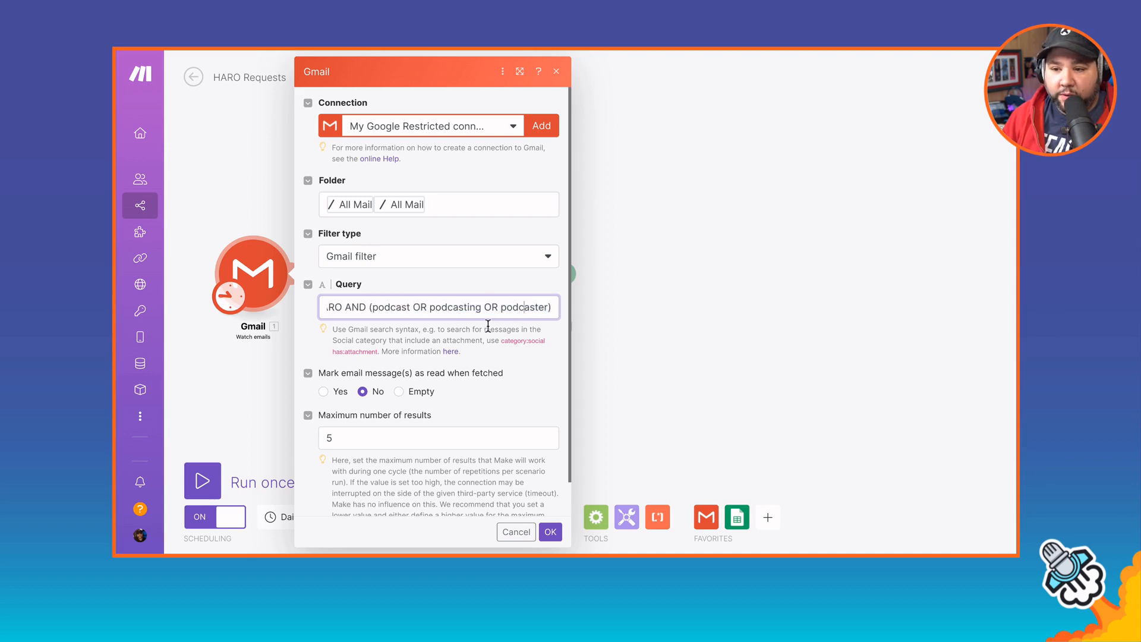
Step: Check the maximum number of results in the Gmail trigger and close its settings
scroll(404, 404, "down", 1)
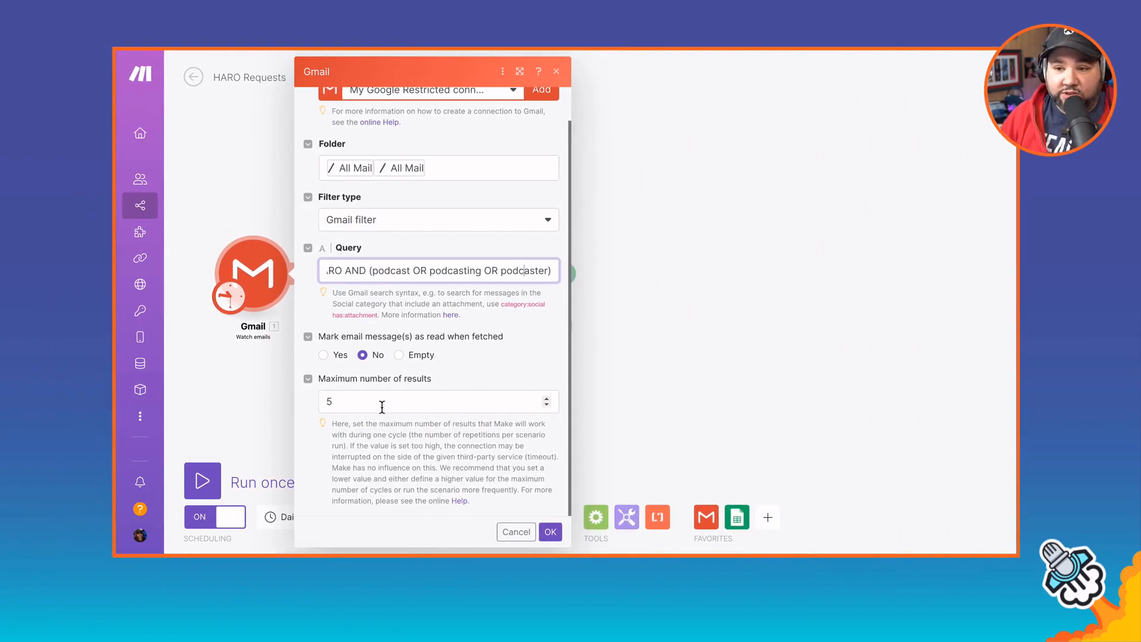
left_click_drag(382, 407, 314, 401)
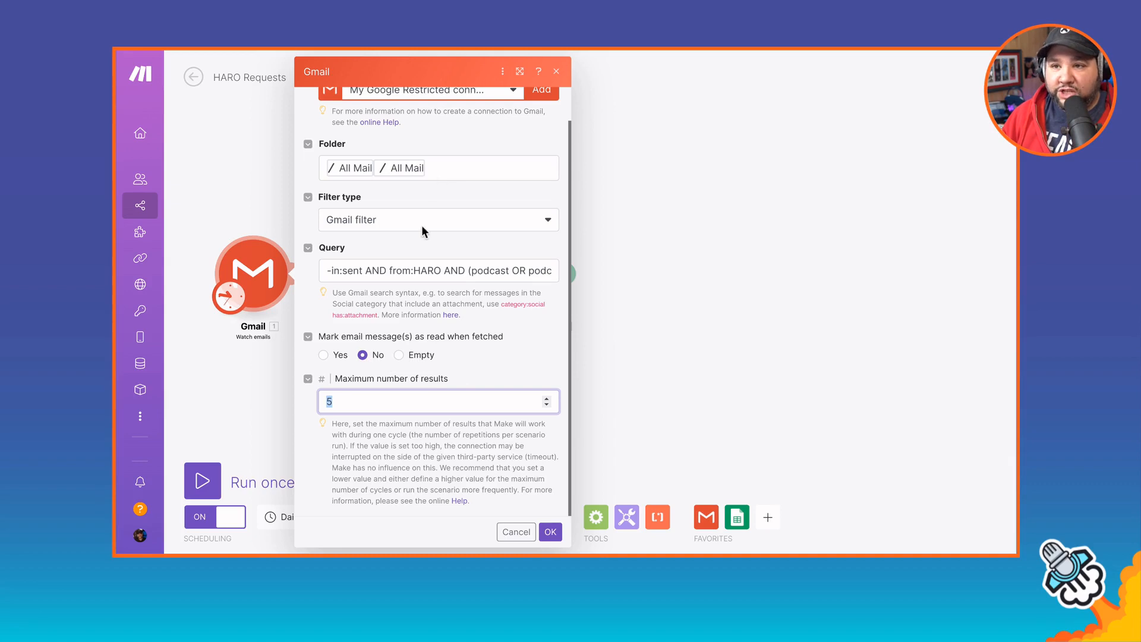
left_click(550, 532)
Step: Open the Text parser Replace module and inspect the account number in its search pattern
left_click(384, 277)
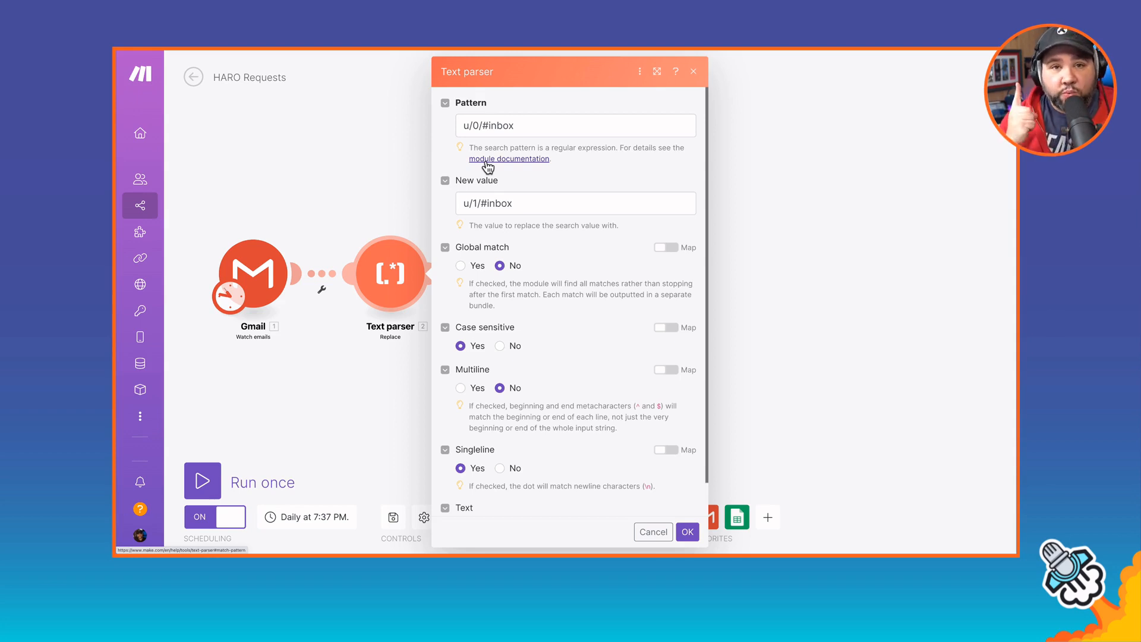
left_click(510, 124)
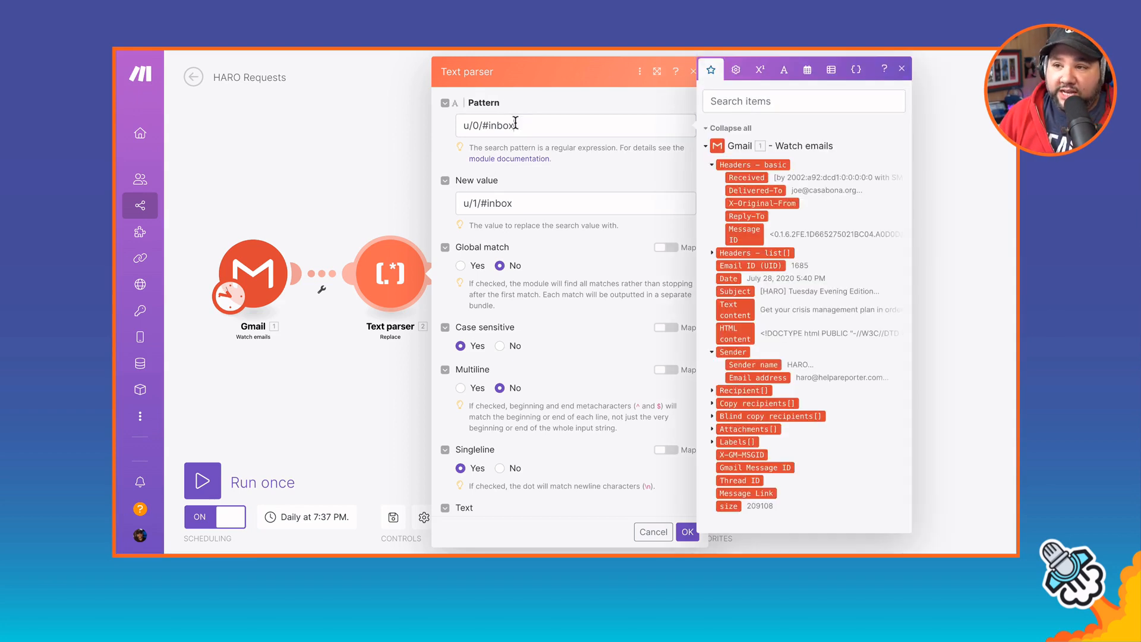
triple_click(484, 123)
left_click(483, 125)
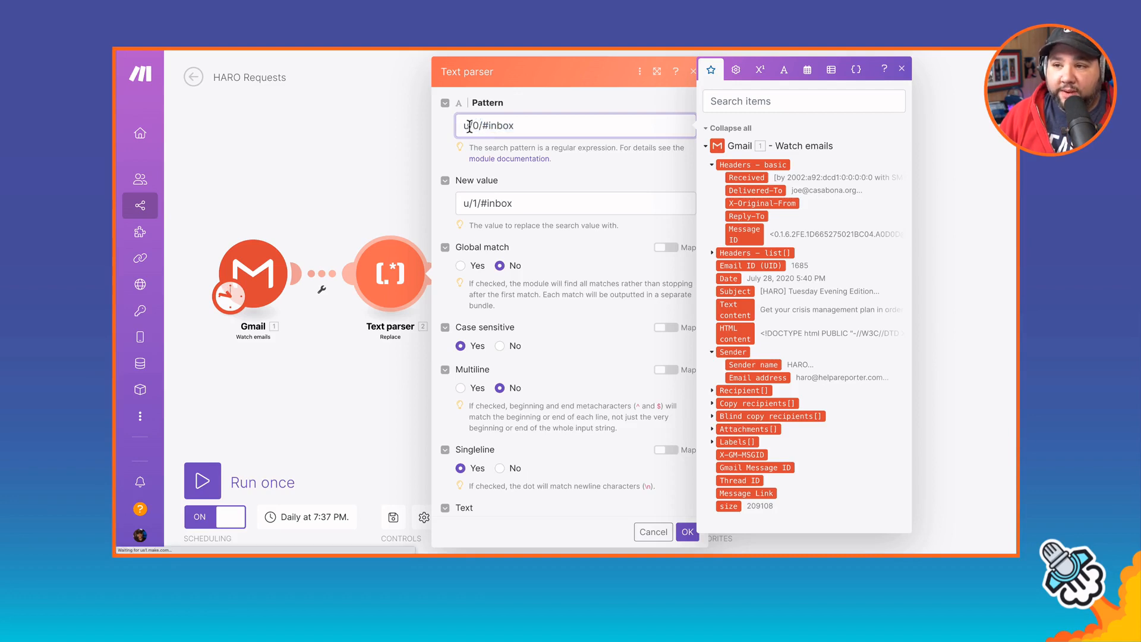
key("BackSpace")
type("1")
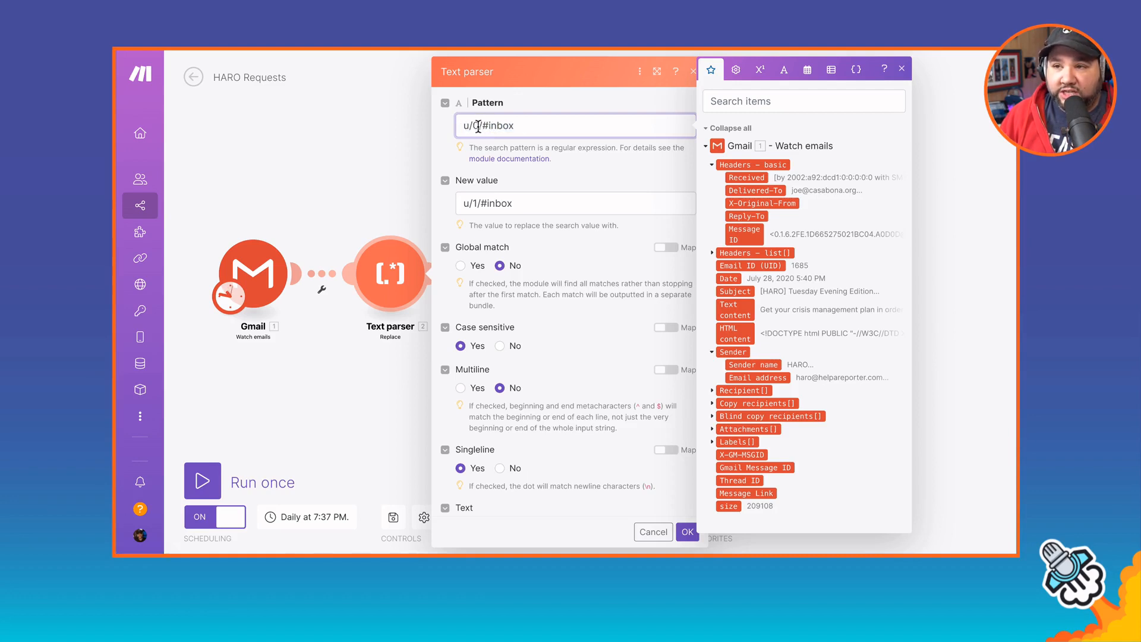
key("BackSpace")
type("0")
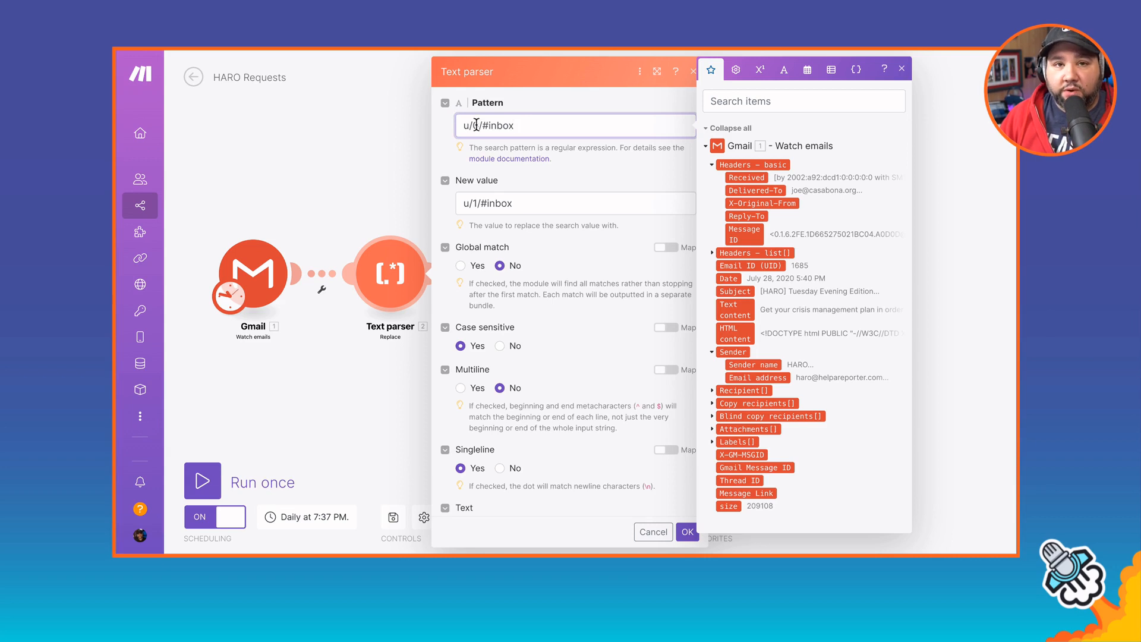
left_click(557, 172)
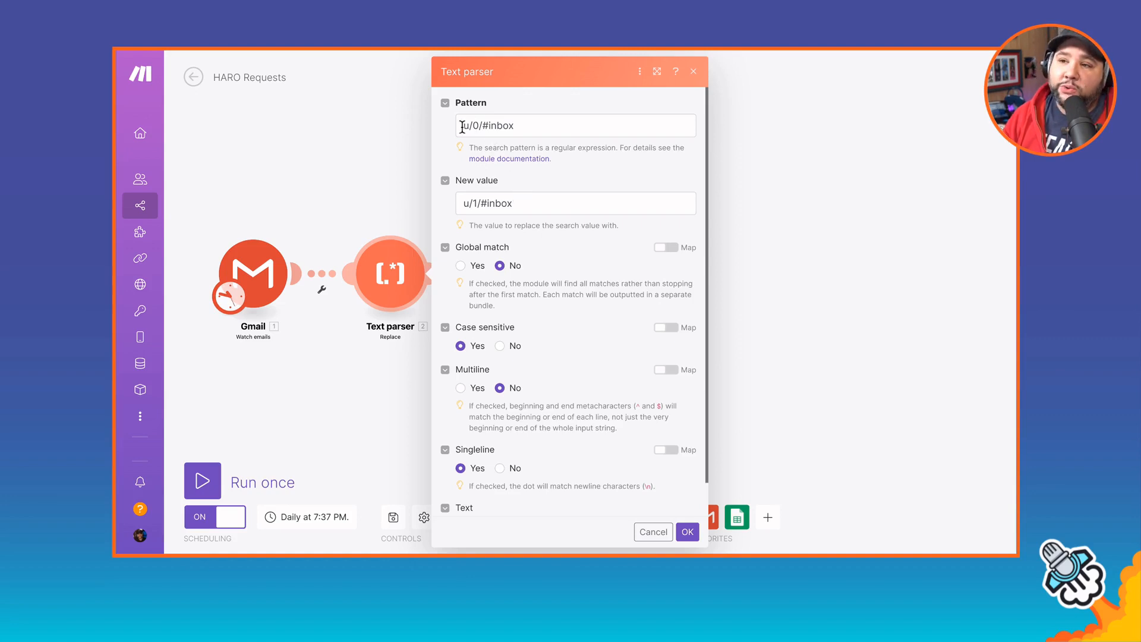
Step: Compare the Text parser's search pattern with its replacement value
left_click_drag(463, 126, 532, 132)
left_click(521, 204)
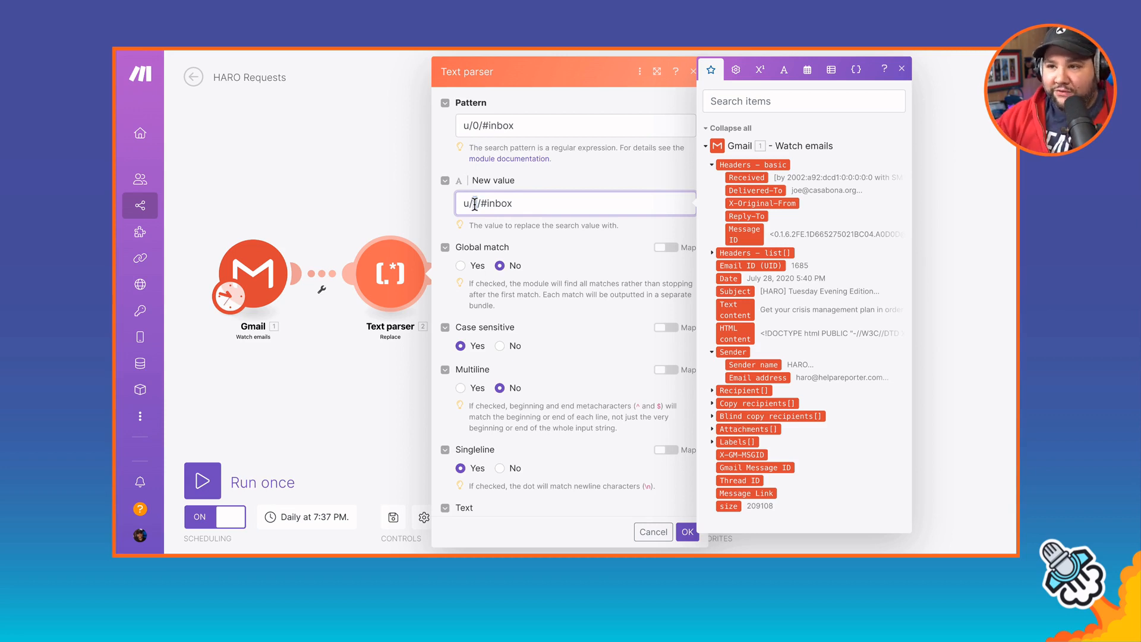
left_click(478, 126)
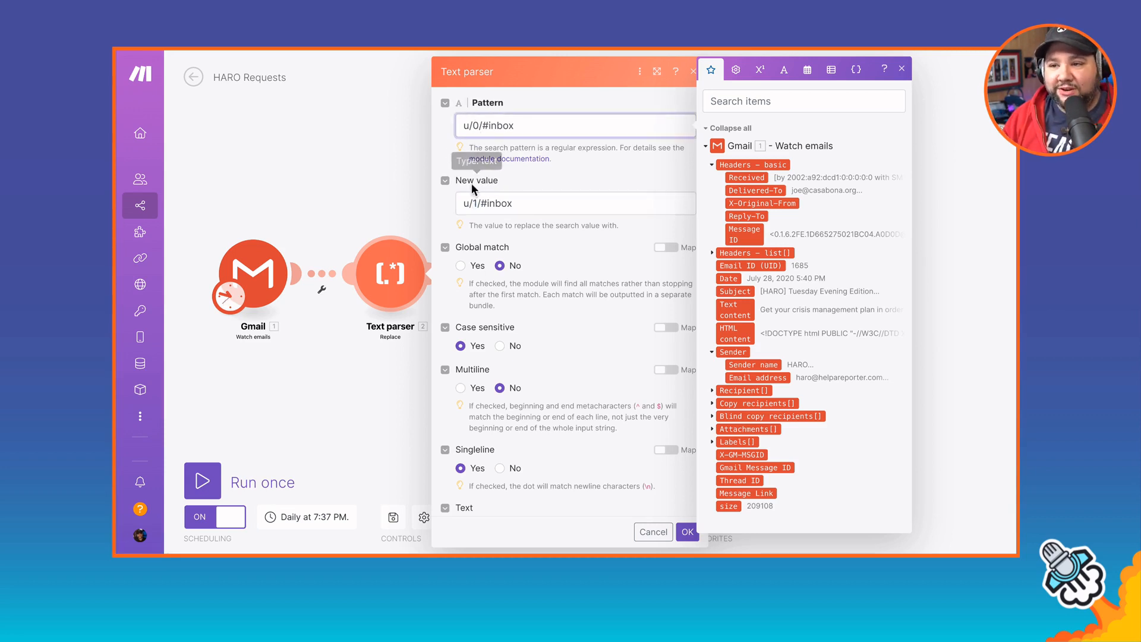
left_click(567, 240)
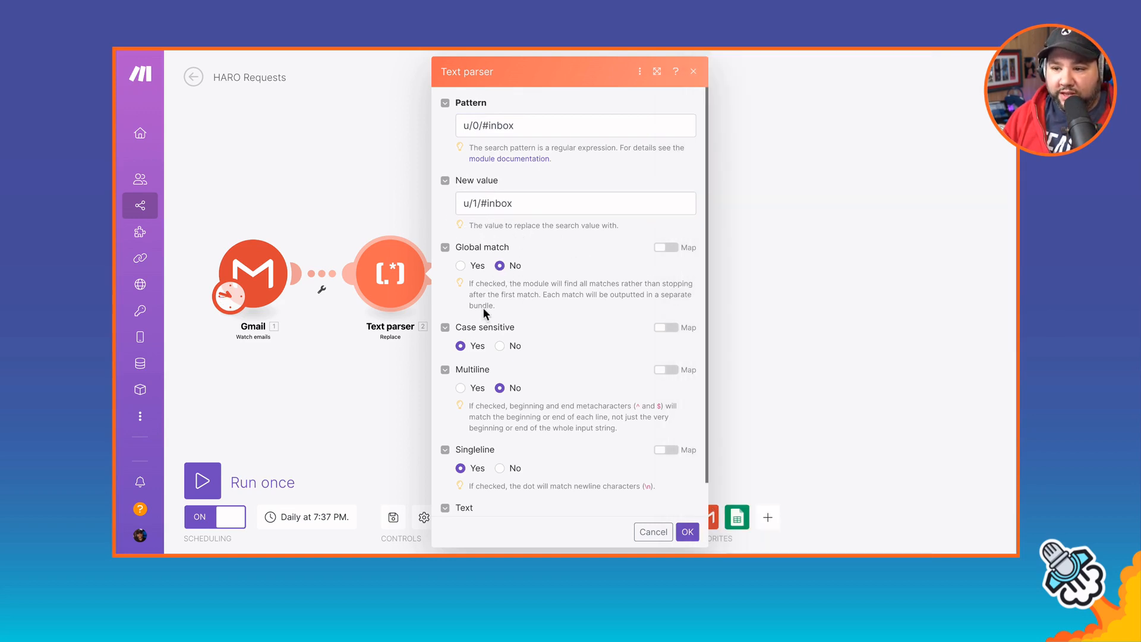
Step: Check which Gmail value feeds the Text parser's Text field, and look back at the Gmail module
scroll(478, 321, "down", 1)
scroll(470, 333, "down", 1)
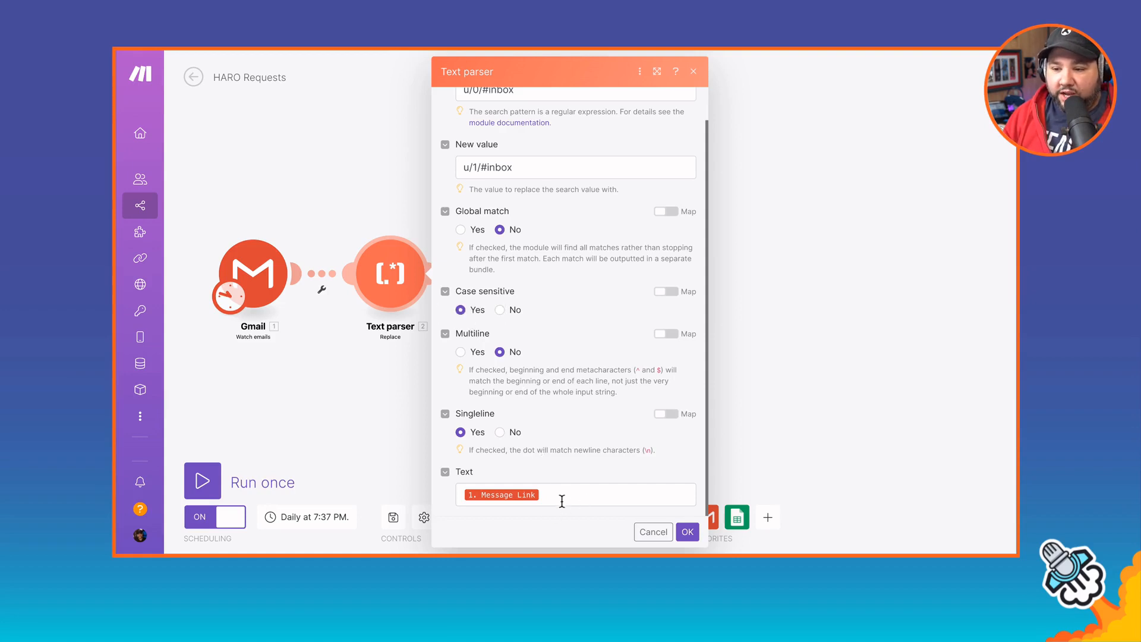
mouse_move(524, 499)
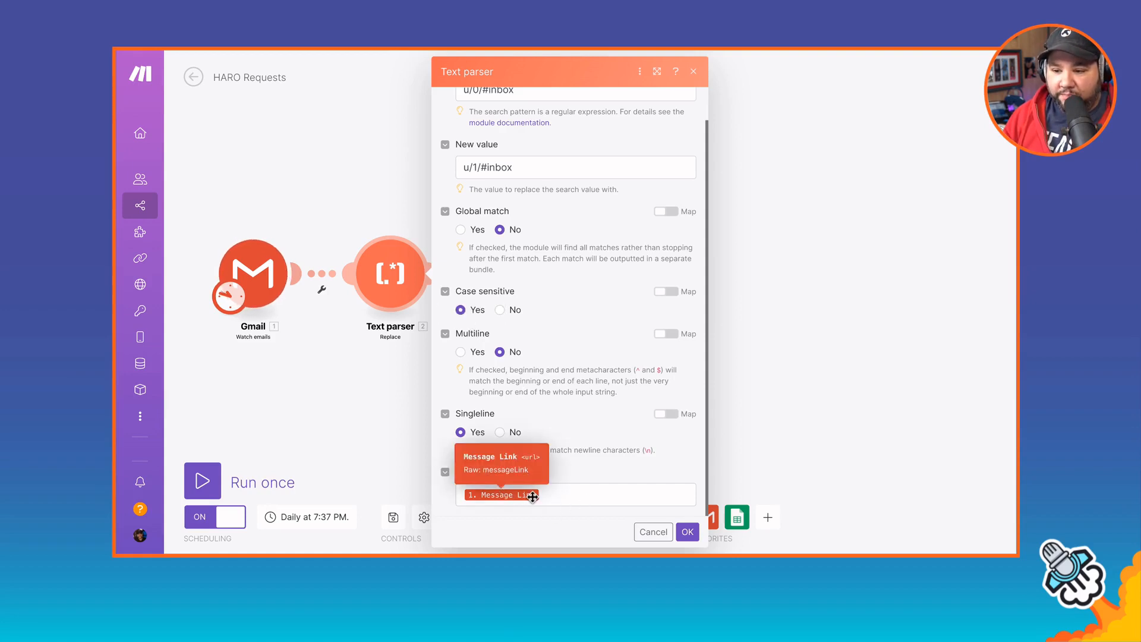
left_click(273, 288)
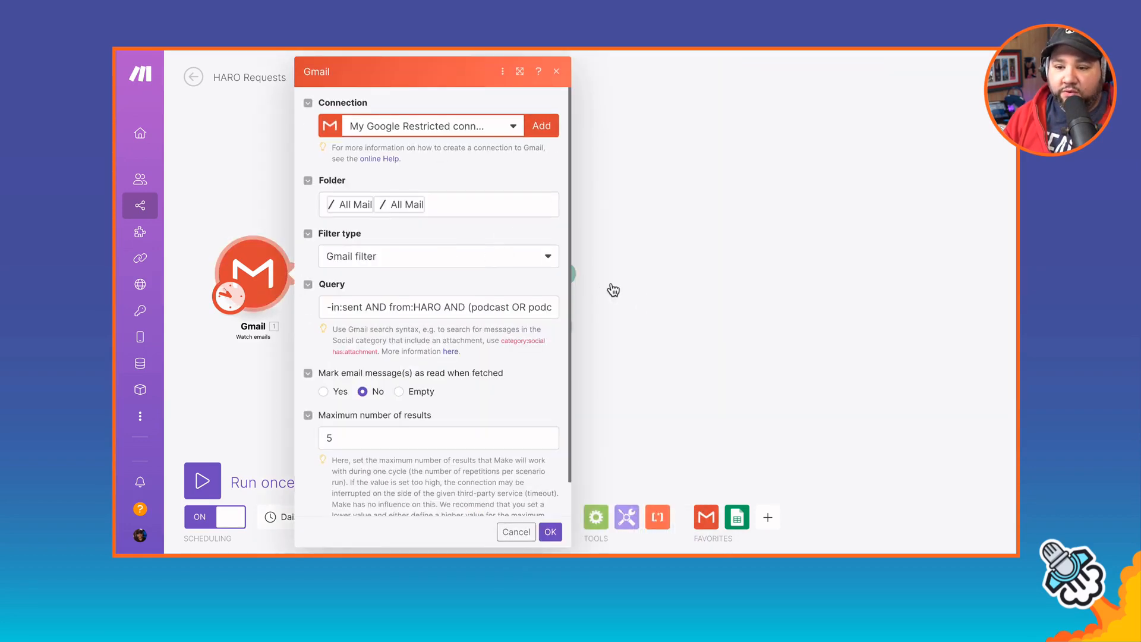
left_click(644, 295)
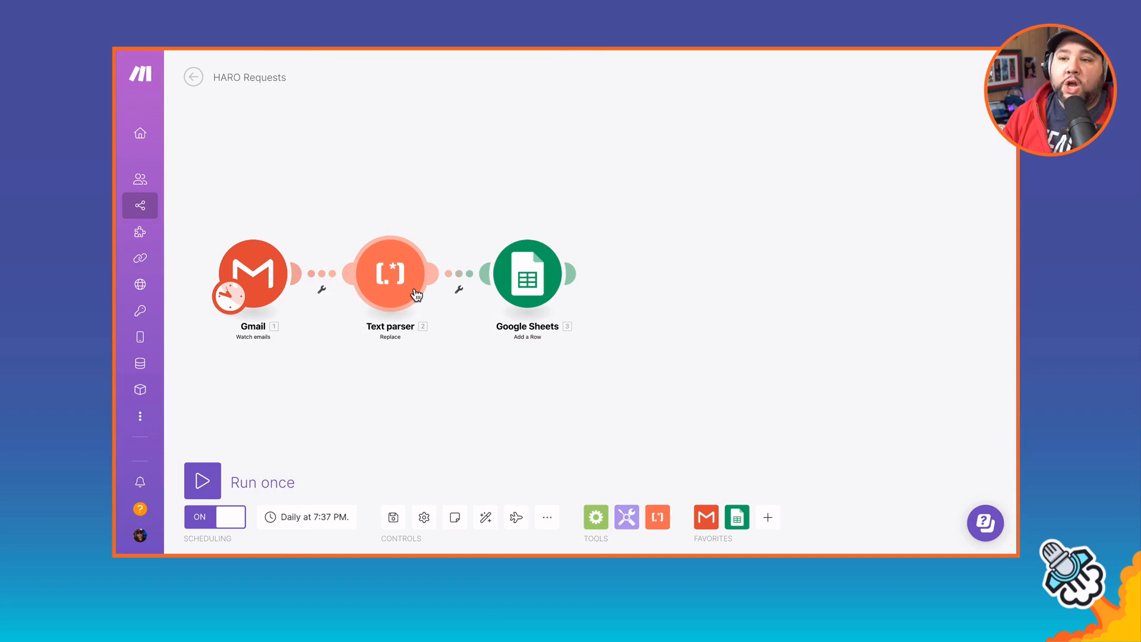
Step: Review the Google Sheets Add a Row module's spreadsheet, sheet and column mappings, especially the Request column
left_click(522, 282)
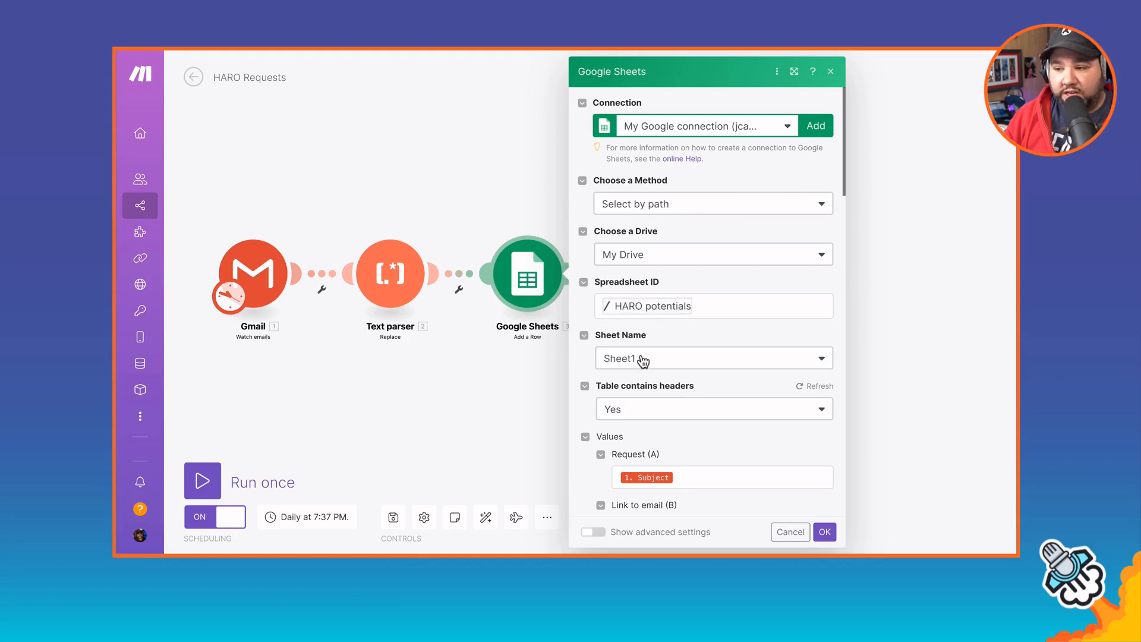
scroll(627, 363, "down", 1)
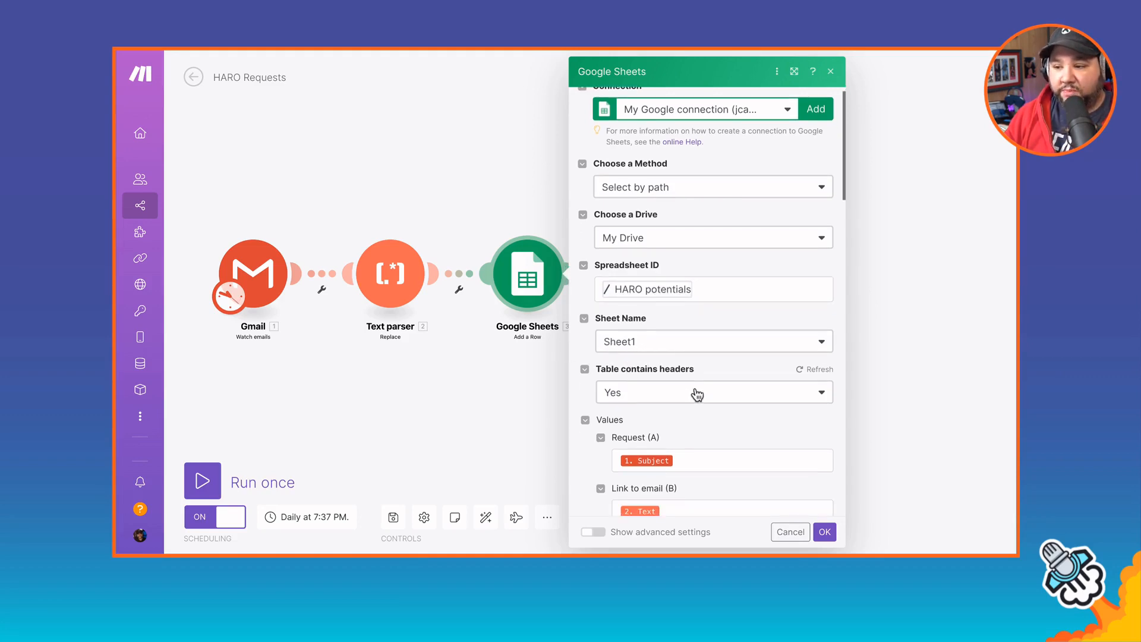
scroll(697, 394, "down", 4)
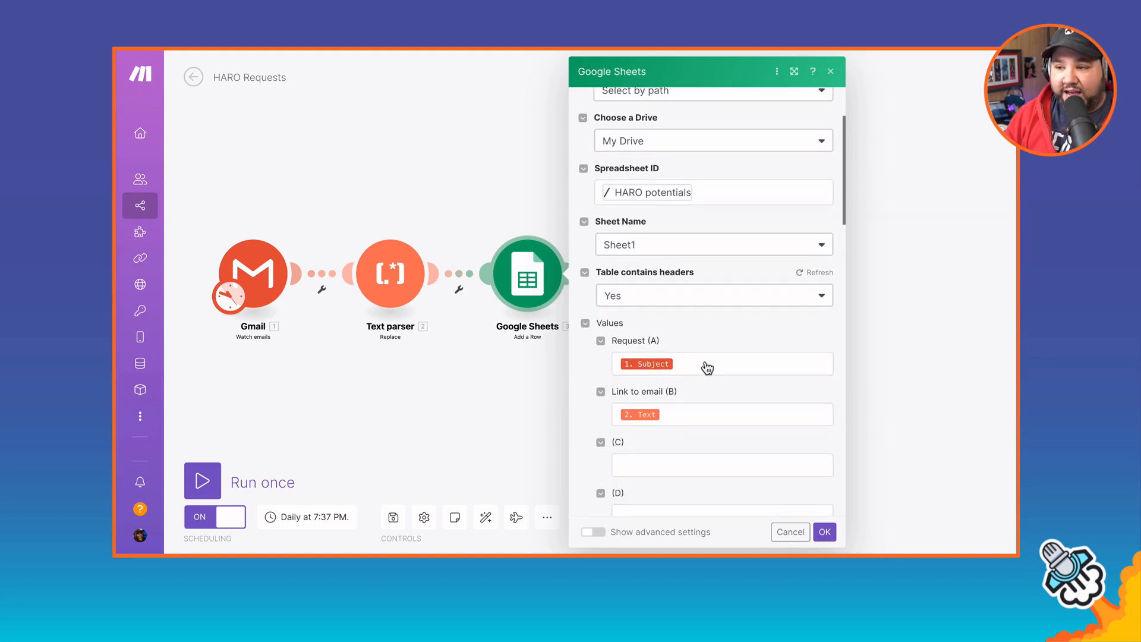
left_click(702, 367)
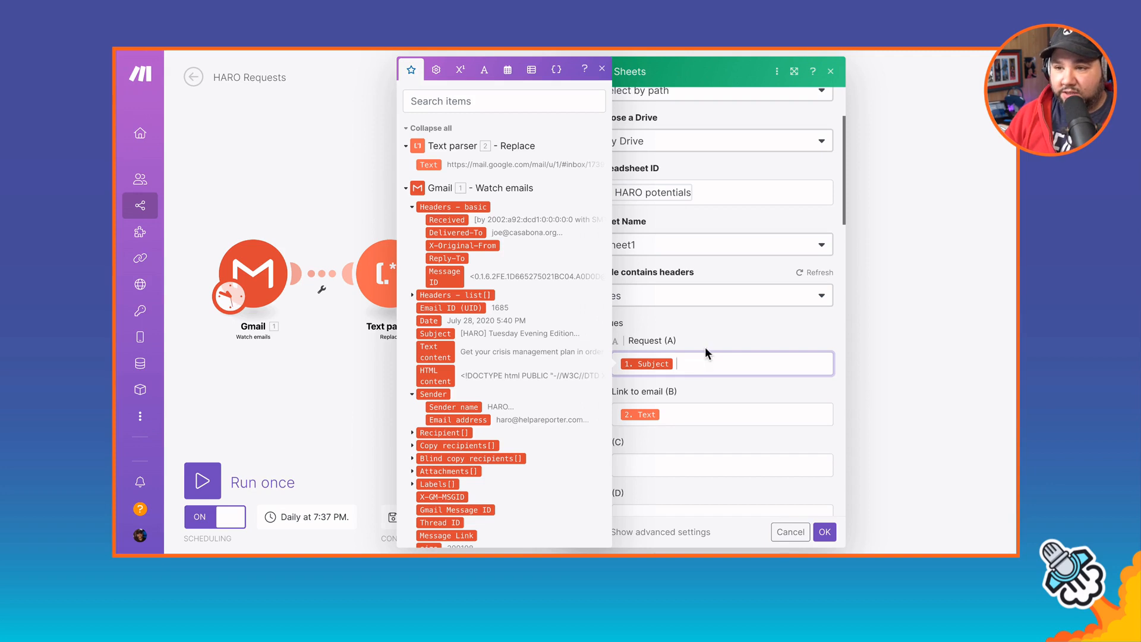
left_click(704, 337)
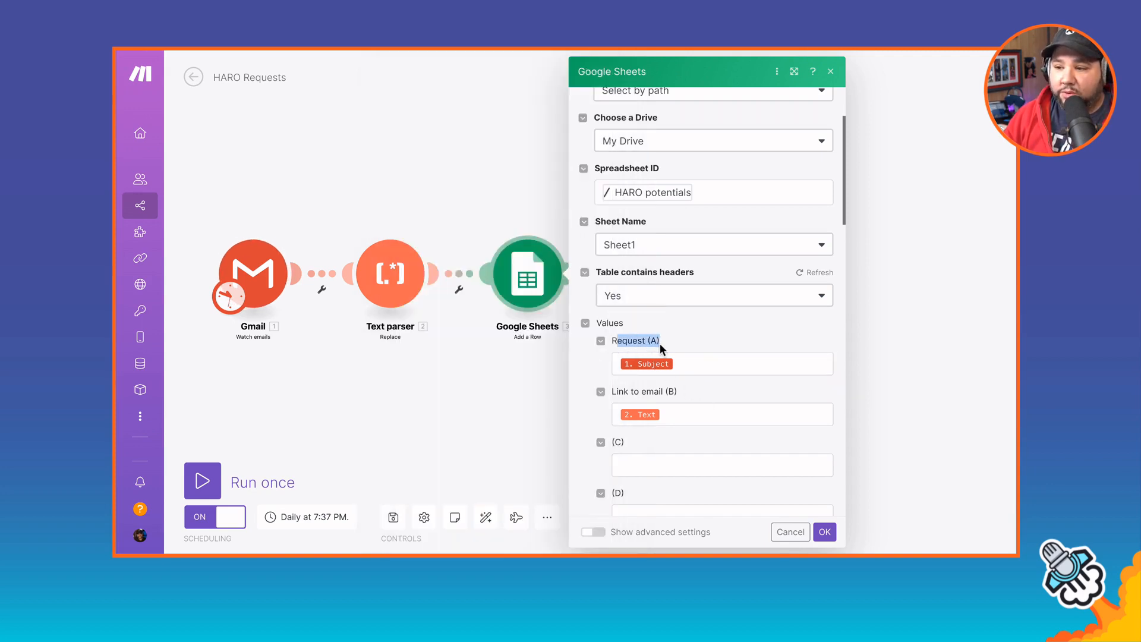
left_click(690, 365)
left_click(688, 346)
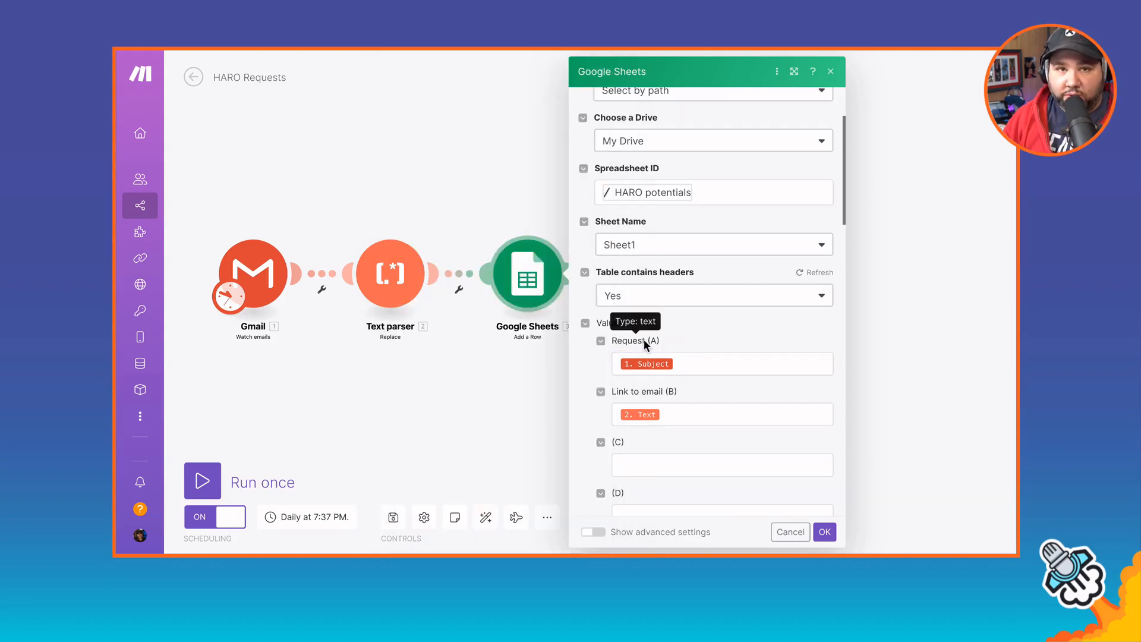
Step: Append the text "for" and a setDate function after the Subject value in the Request (A) column mapping
left_click(701, 367)
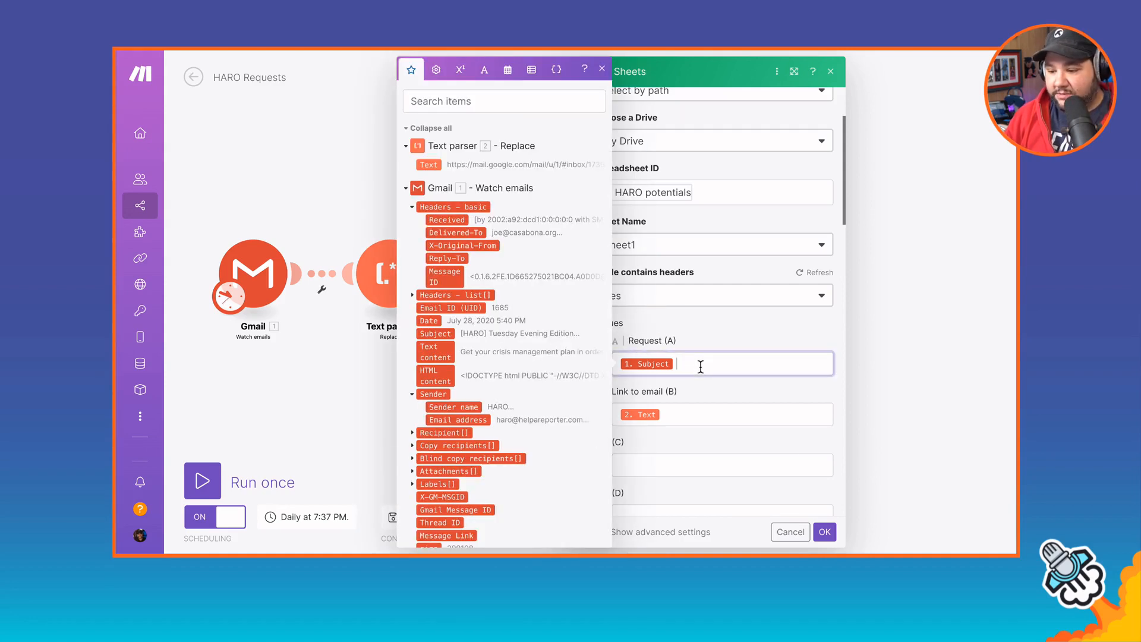
type("for")
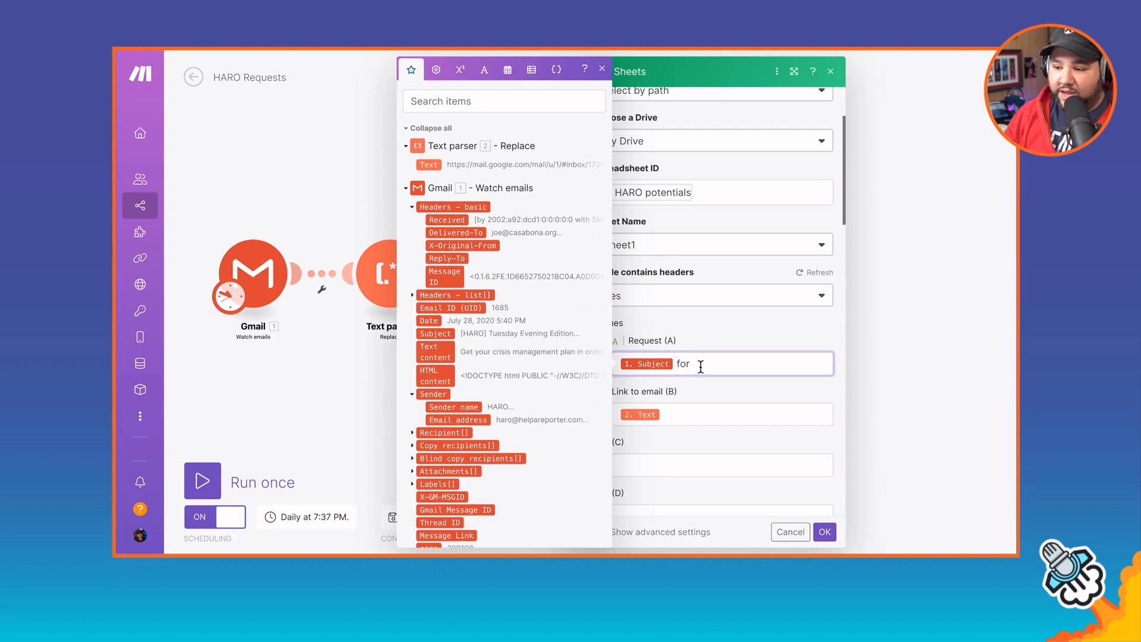
left_click(505, 78)
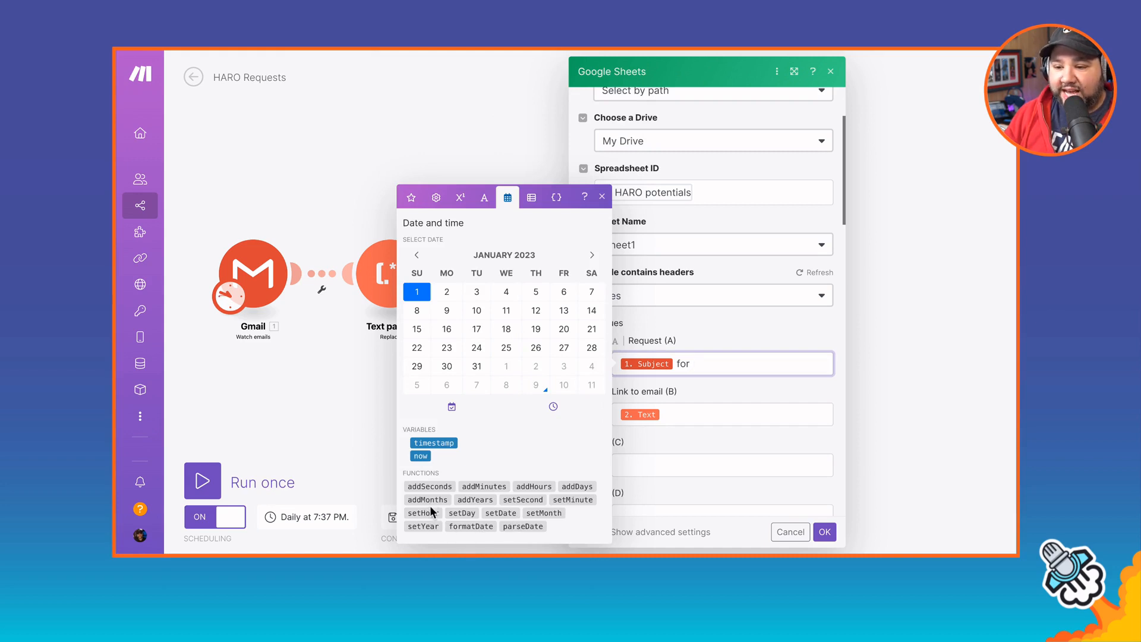
left_click_drag(501, 512, 708, 369)
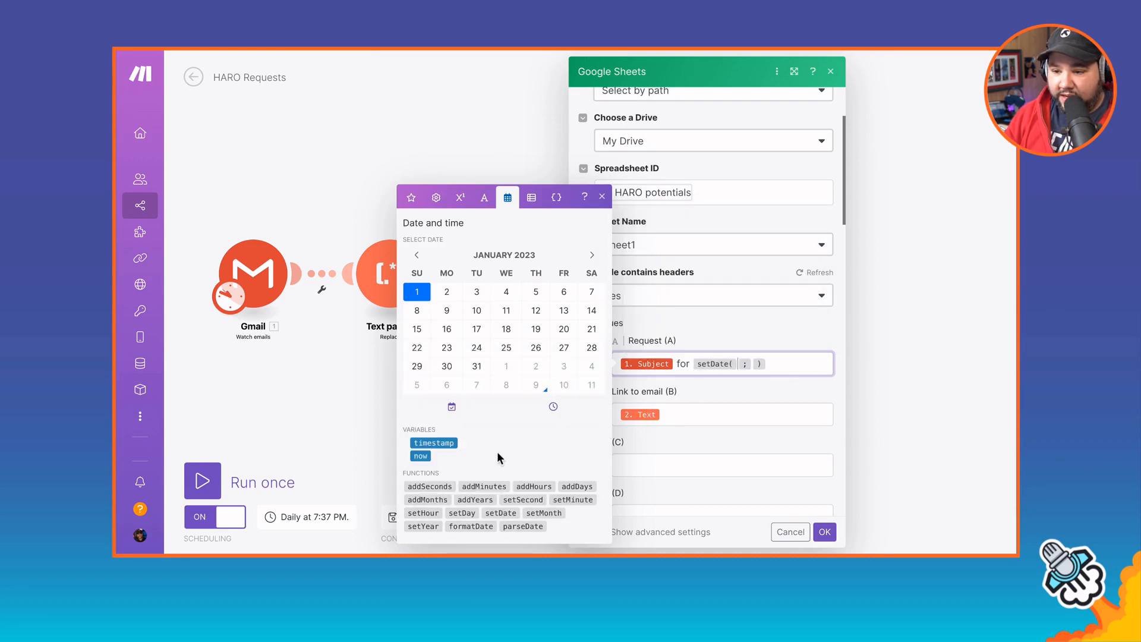
Step: Fill the setDate function in Request (A) with the now variable and the format MM/DD/YYYY
left_click_drag(421, 456, 732, 366)
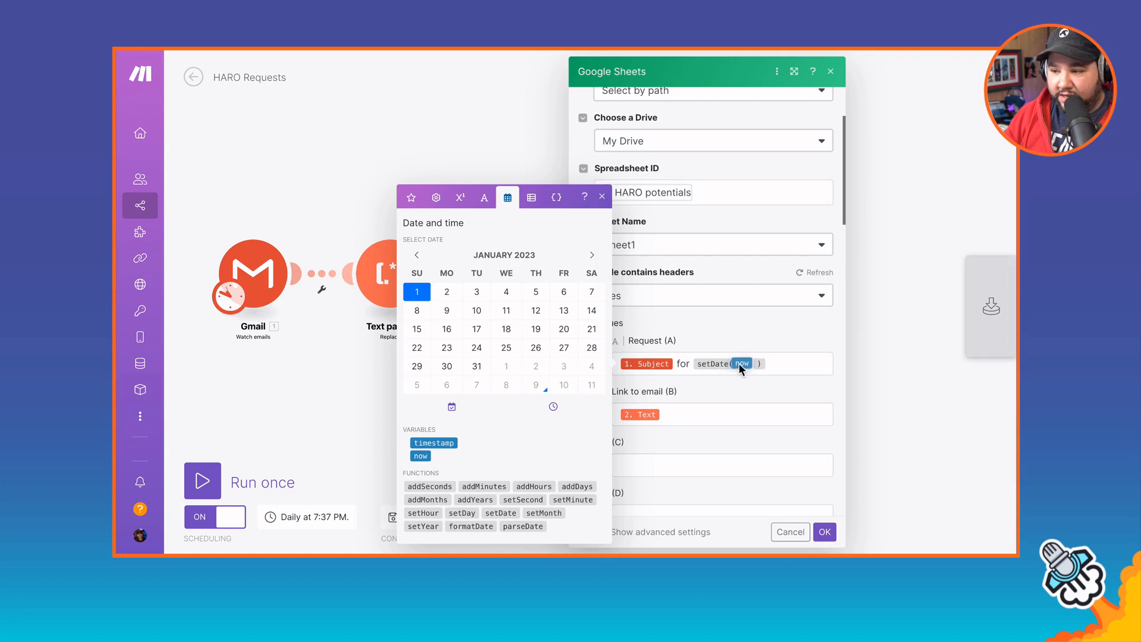
type(";")
left_click(775, 364)
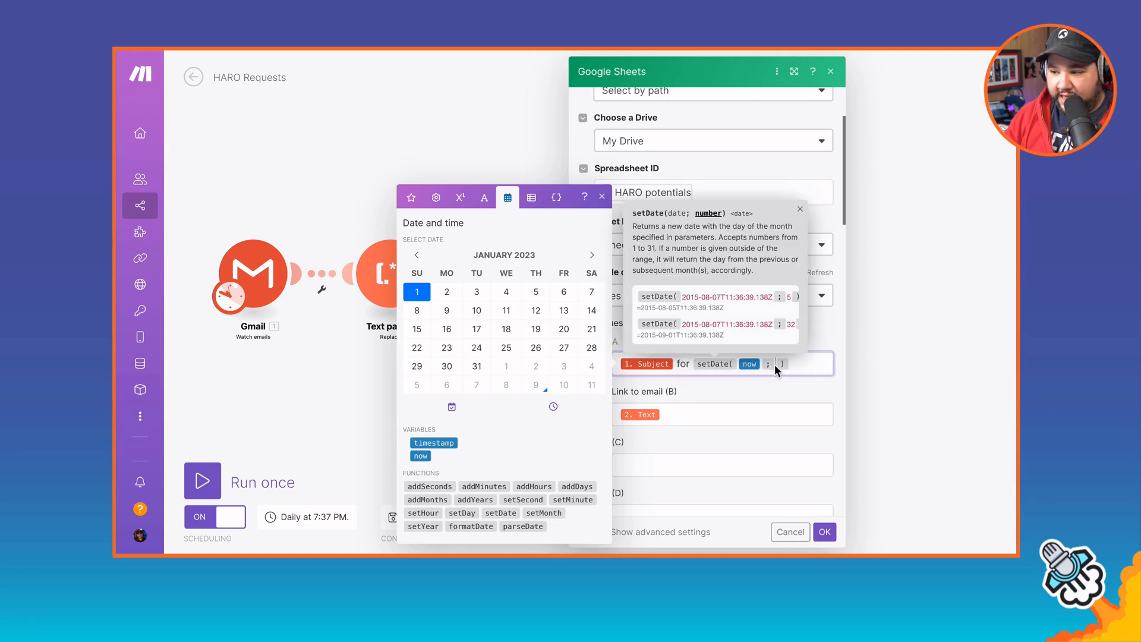
type("MM")
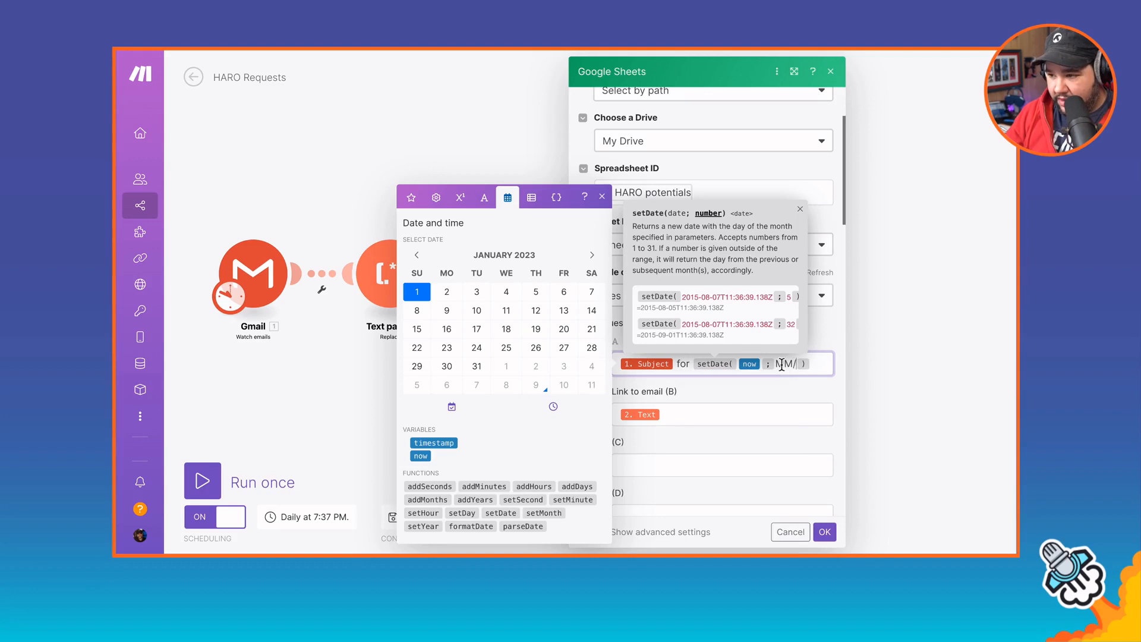
type("/DD/YYYY")
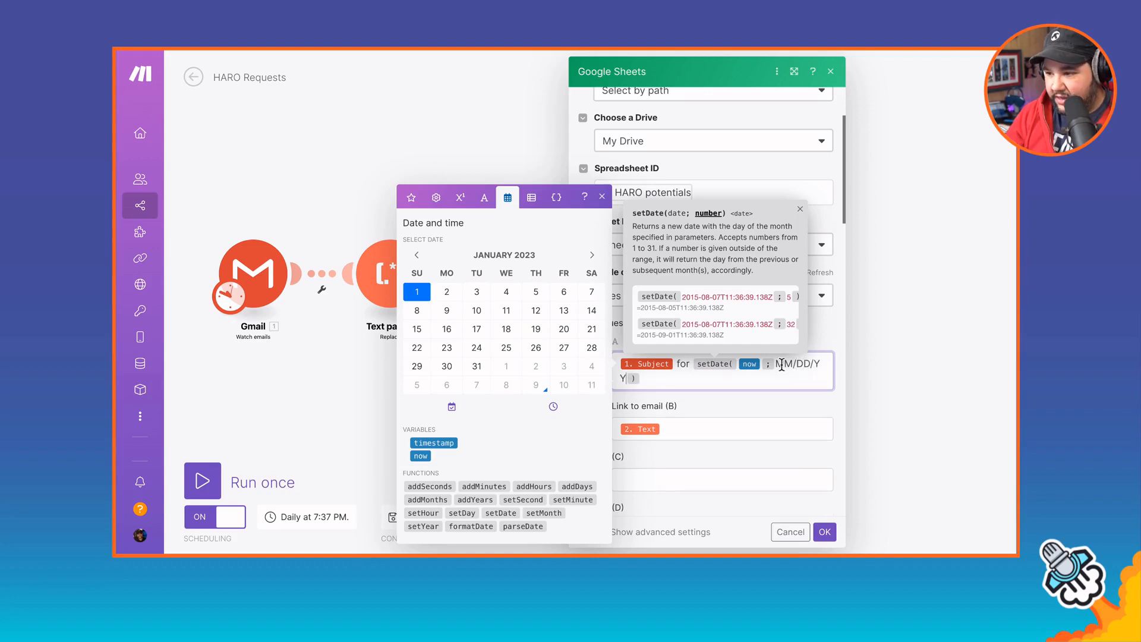
type("YY")
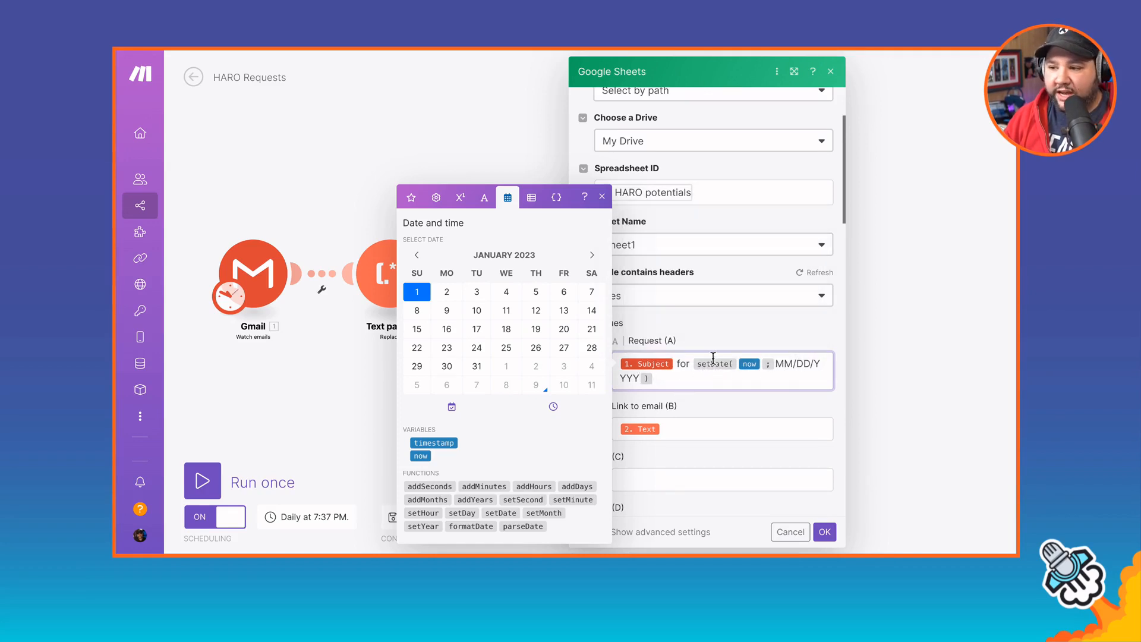
left_click(601, 198)
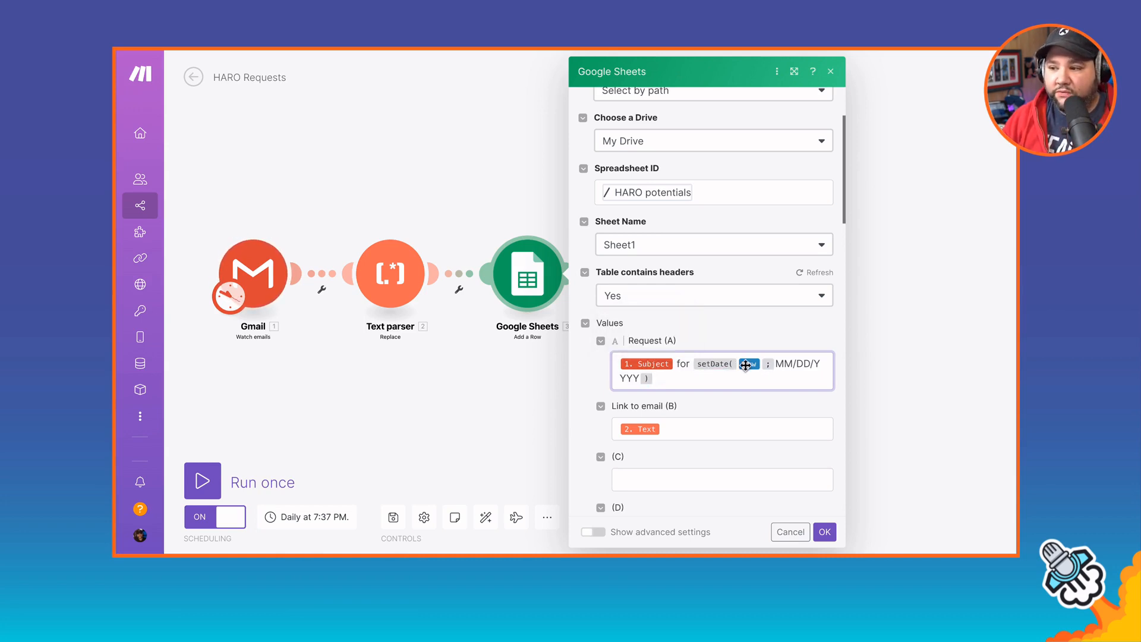
Step: Check the Link to email (B) mapping and the remaining fields, and save the Google Sheets module's settings
scroll(697, 418, "down", 1)
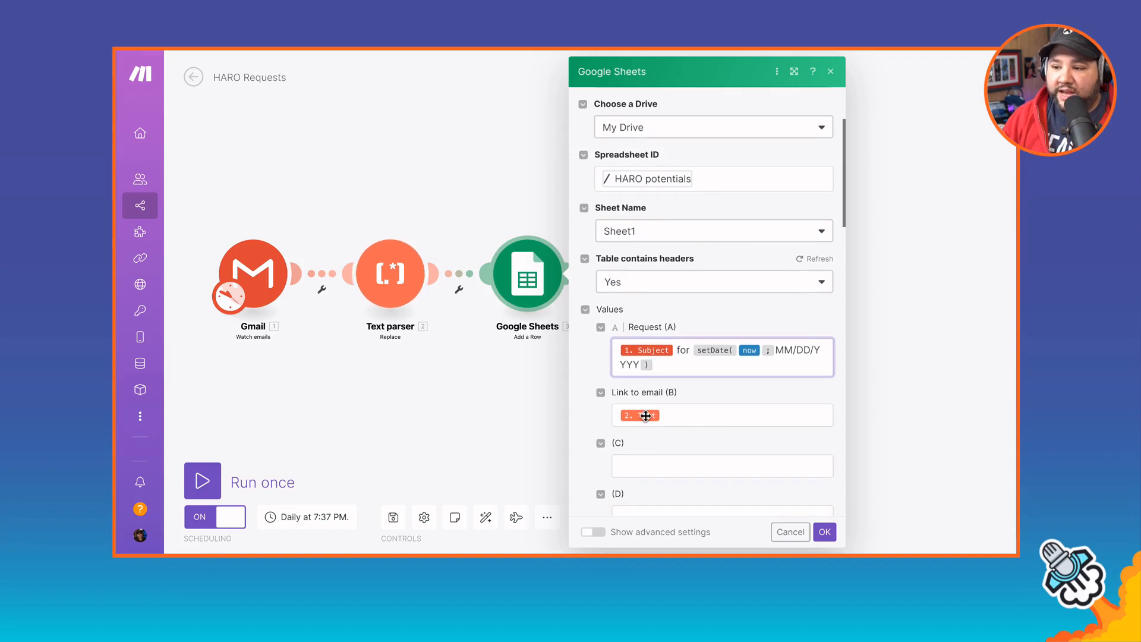
left_click(646, 415)
left_click(705, 391)
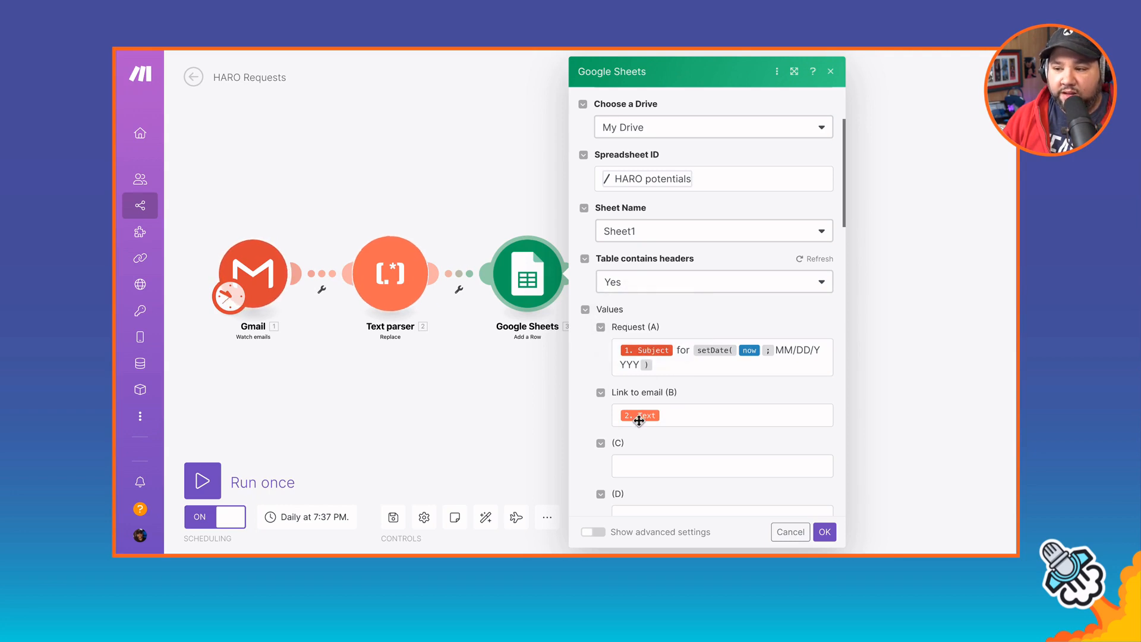
scroll(638, 421, "down", 2)
scroll(639, 421, "down", 10)
scroll(639, 421, "up", 15)
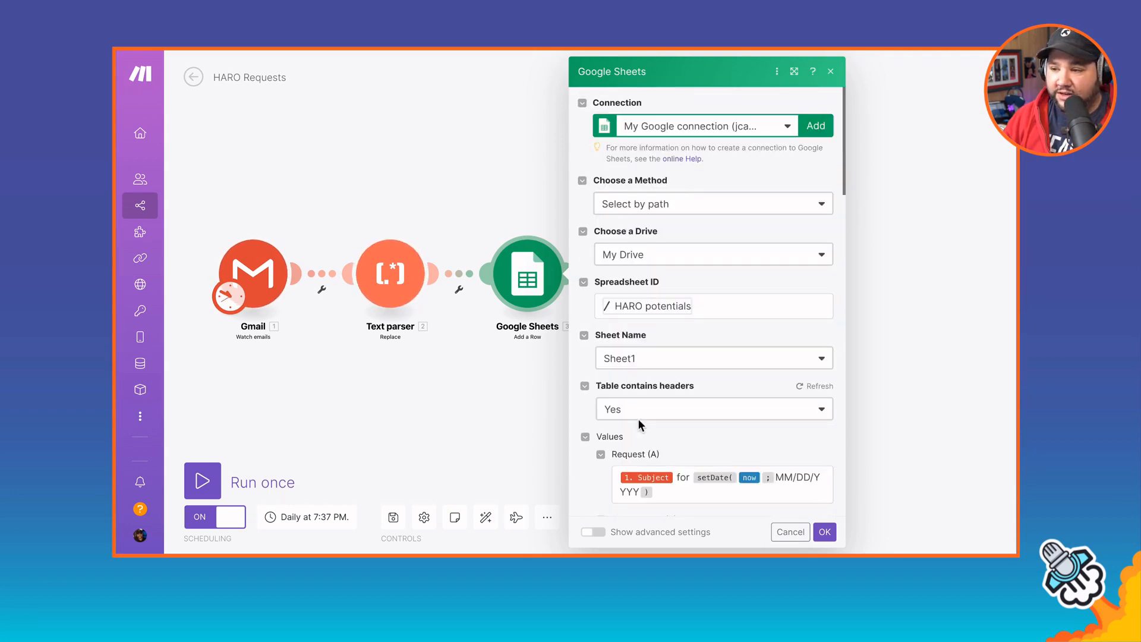
left_click(824, 533)
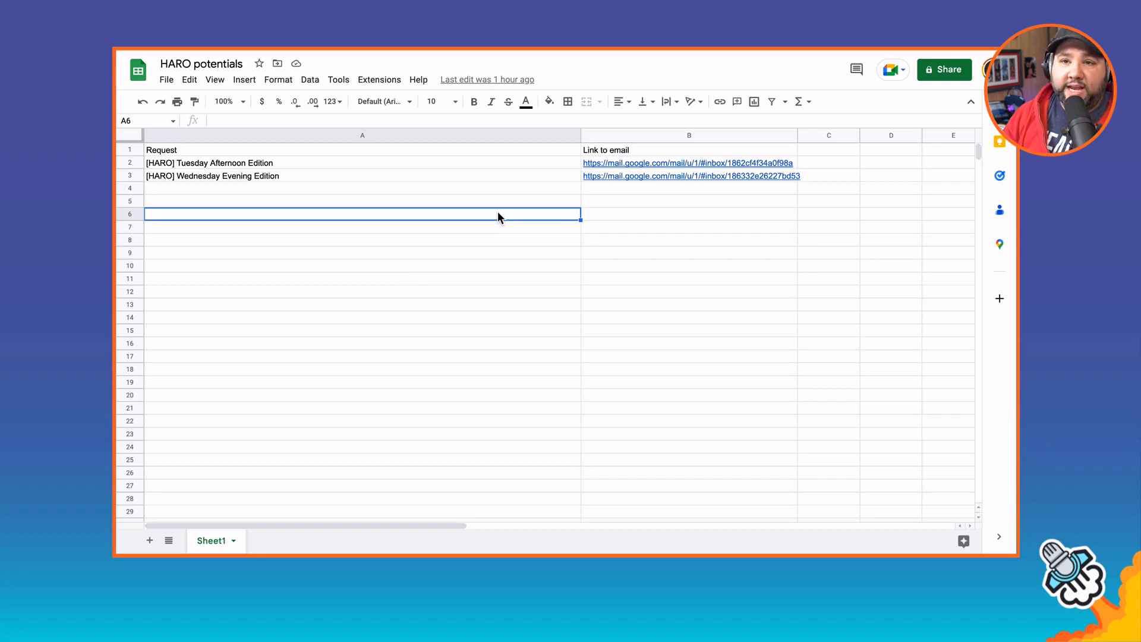
Step: Examine the Request and Link to email entries logged in the HARO potentials spreadsheet
left_click(210, 149)
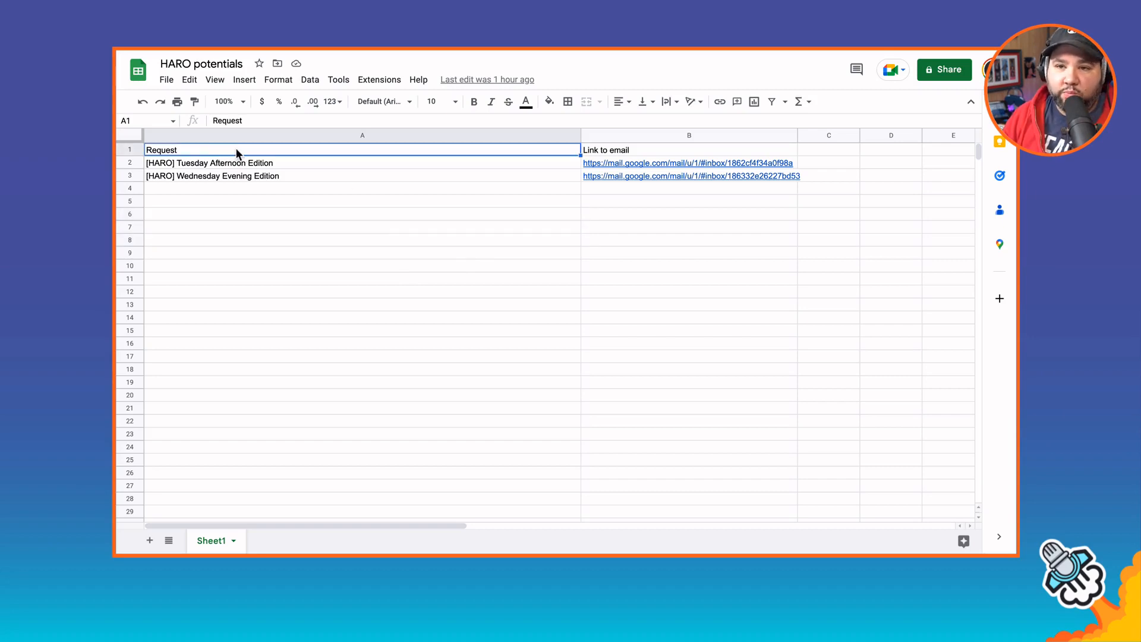
left_click(185, 165)
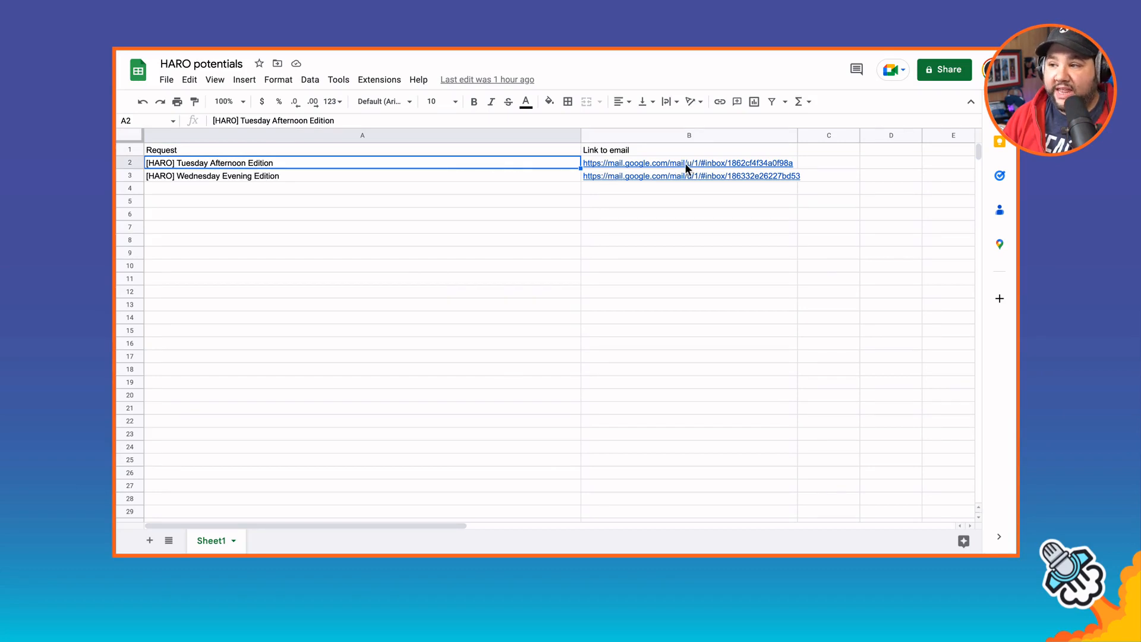
left_click(265, 176)
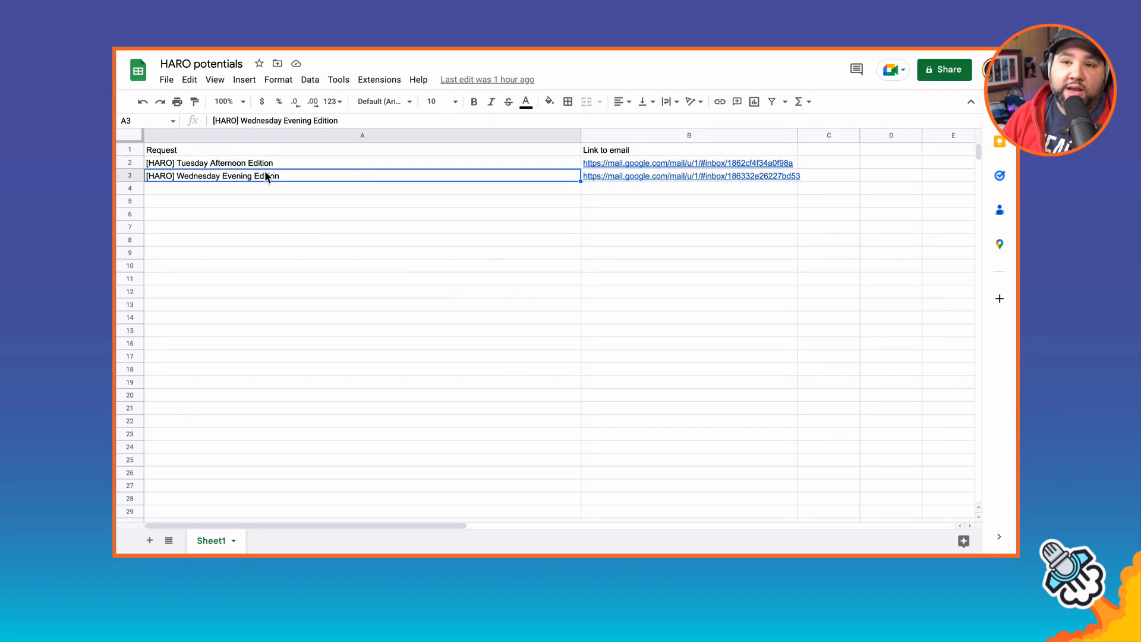
left_click_drag(386, 166, 583, 178)
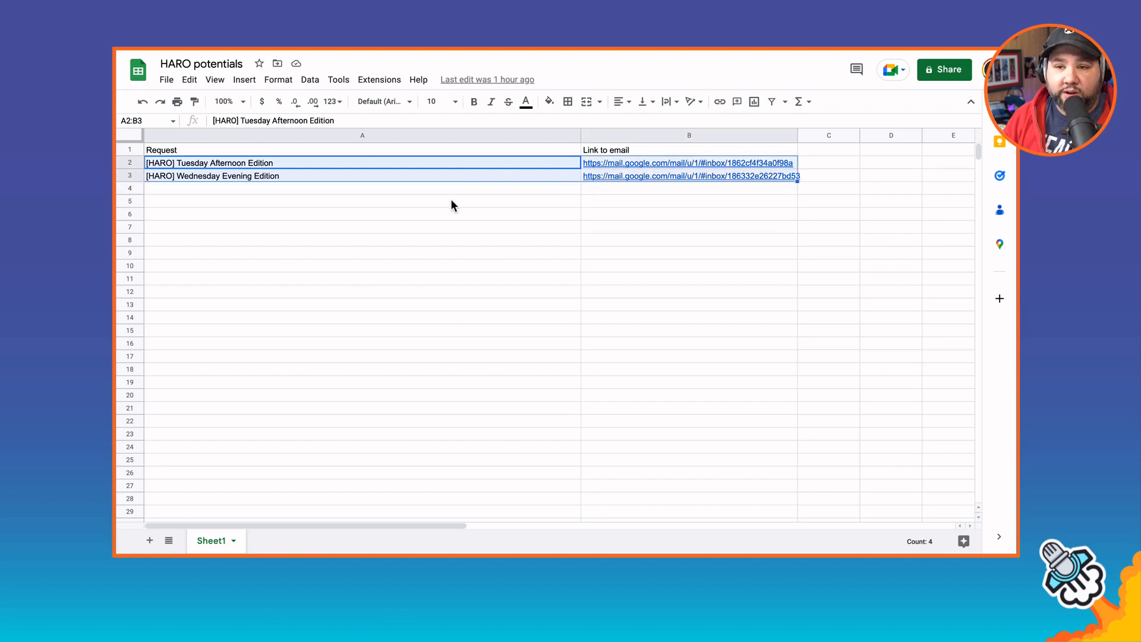
left_click(376, 202)
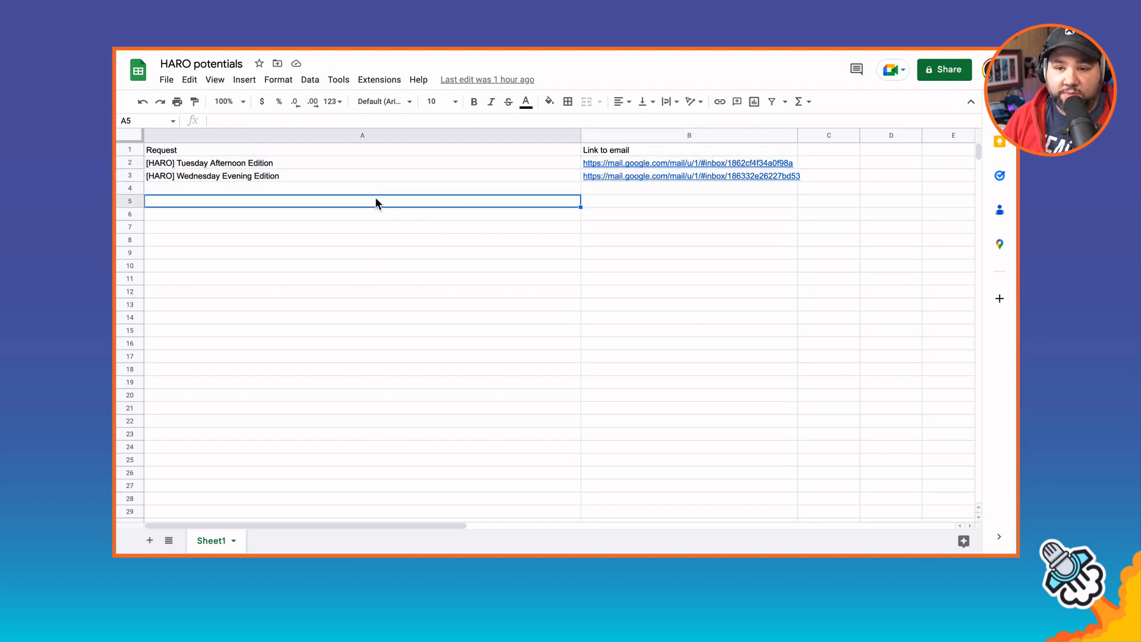
left_click(321, 163)
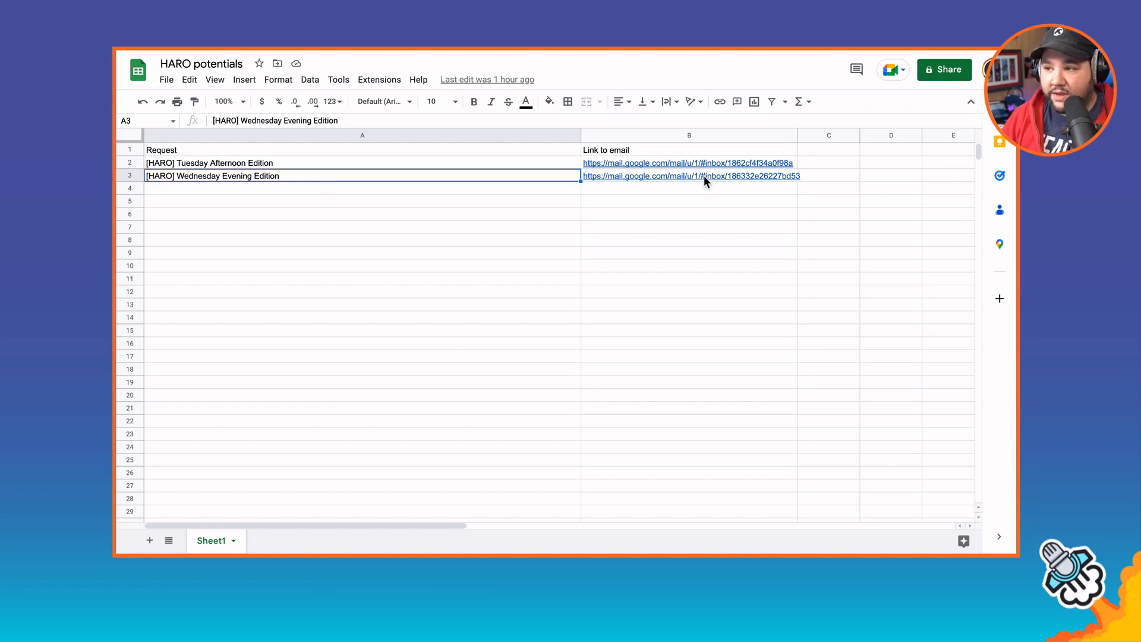
mouse_move(704, 177)
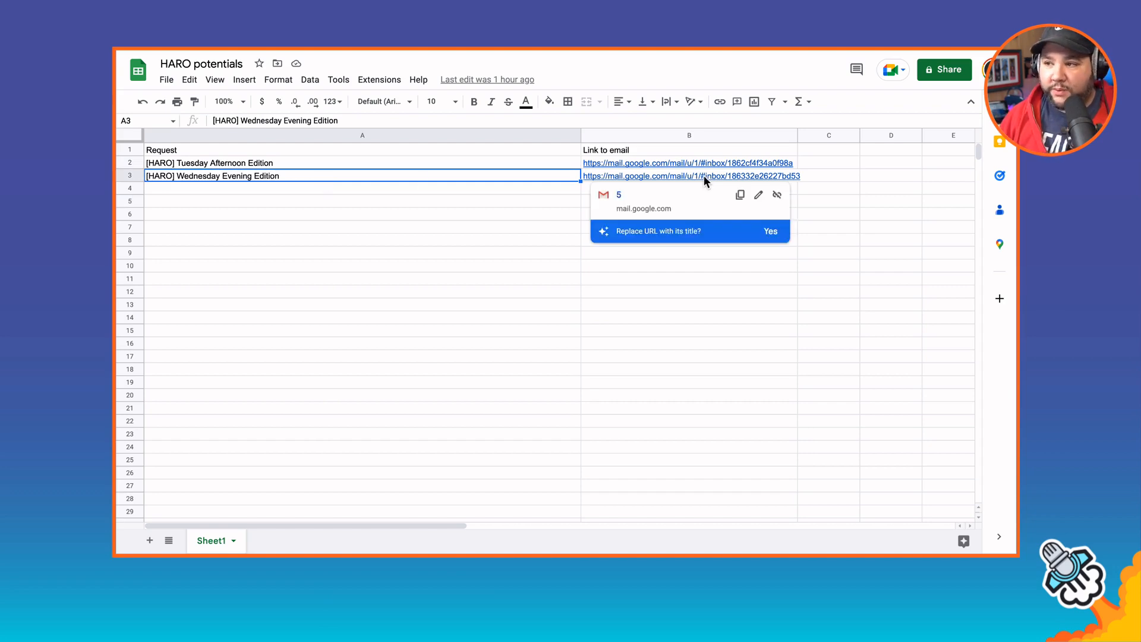
Step: Glance back at the Make scenario and open the Wednesday Evening Edition email in Gmail from its spreadsheet link
key("ctrl+Tab")
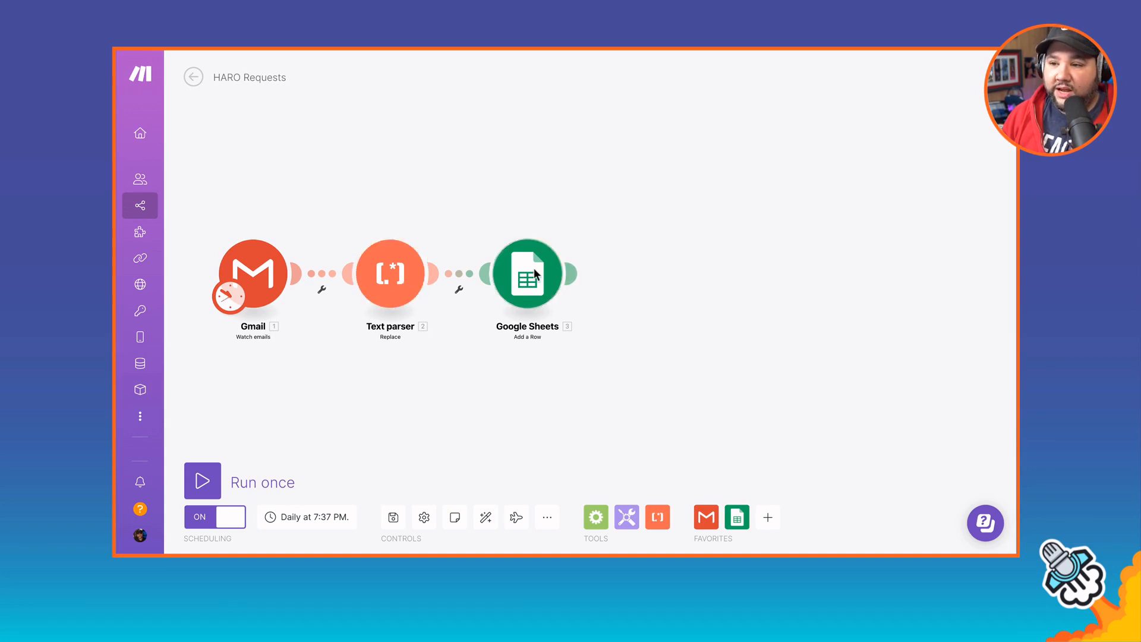
key("ctrl+Tab")
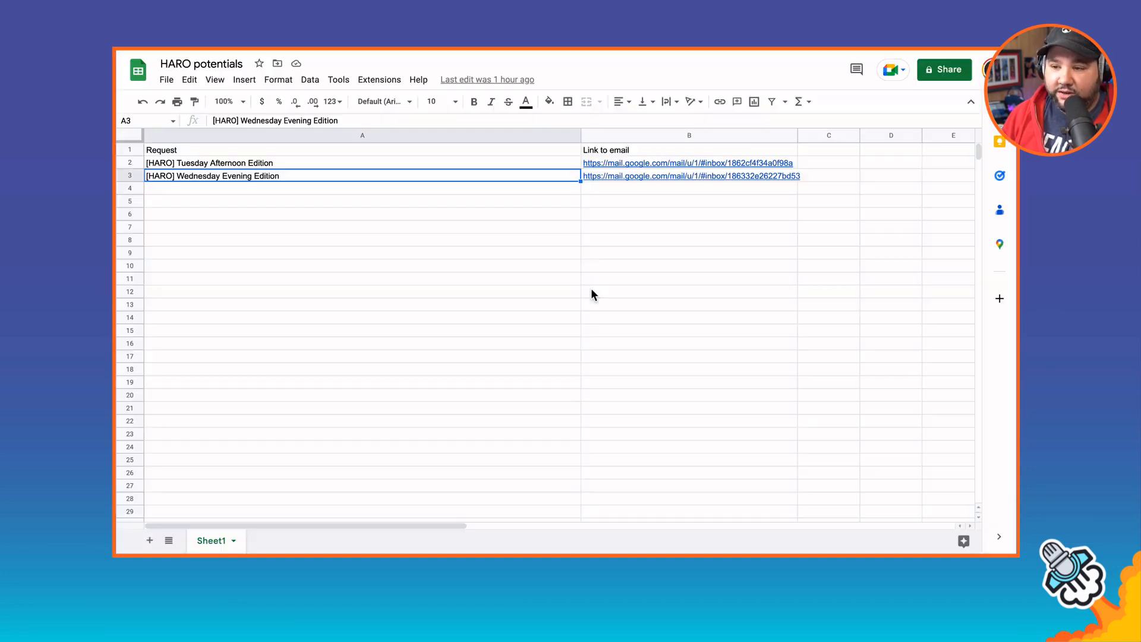
left_click(663, 179)
left_click(626, 199)
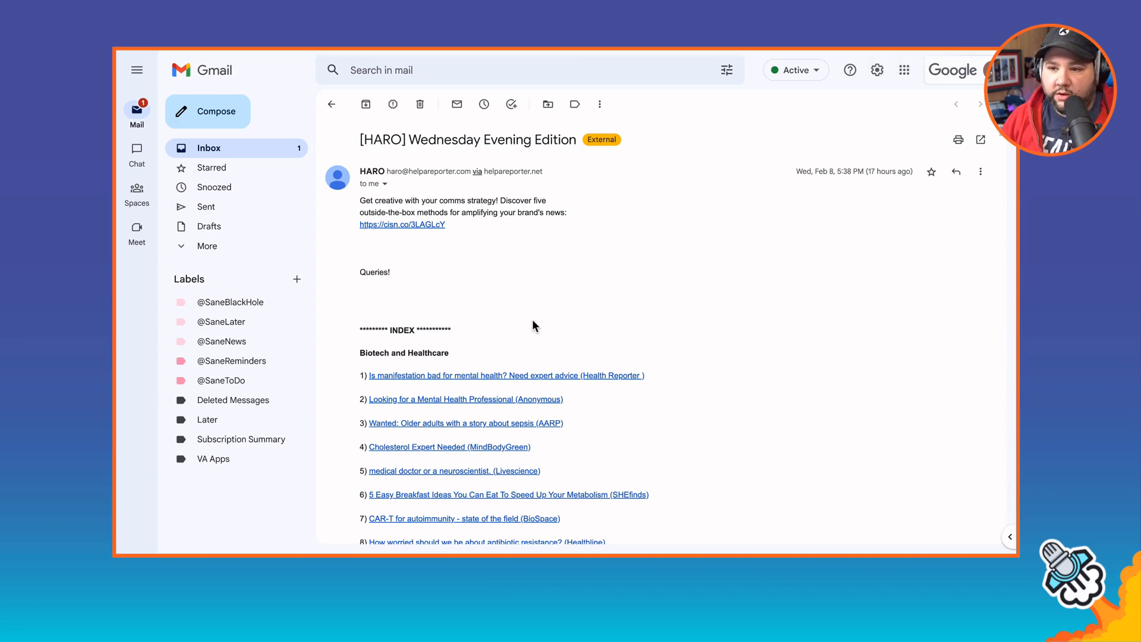
Step: Look through the HARO email down to its clipped ending and open the entire message
scroll(529, 316, "down", 1)
scroll(530, 316, "up", 1)
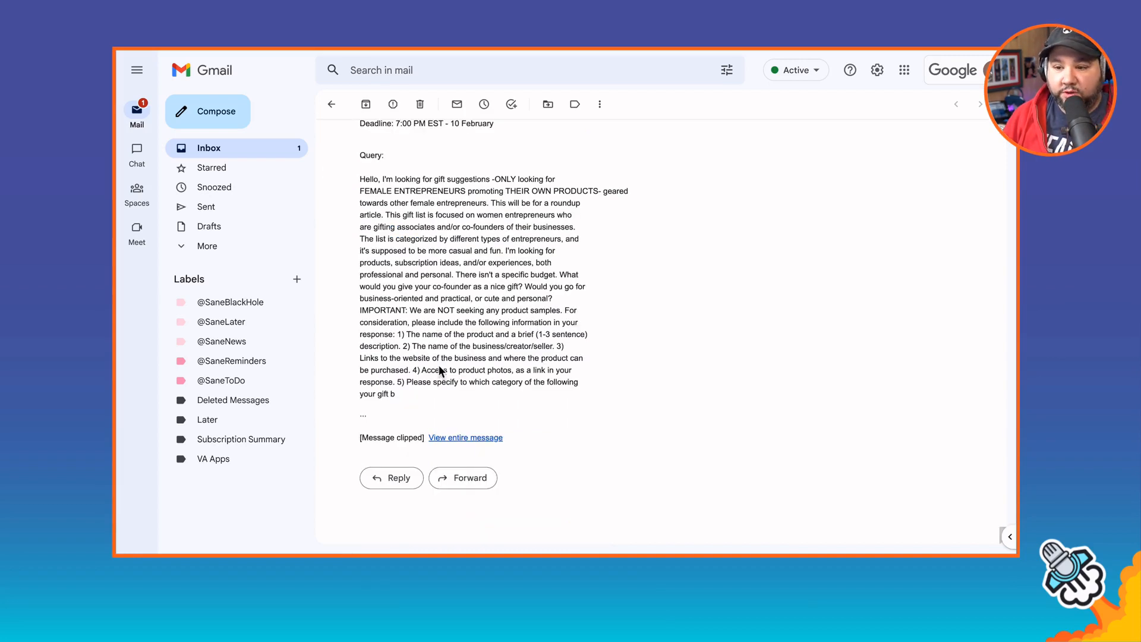
left_click_drag(360, 438, 422, 443)
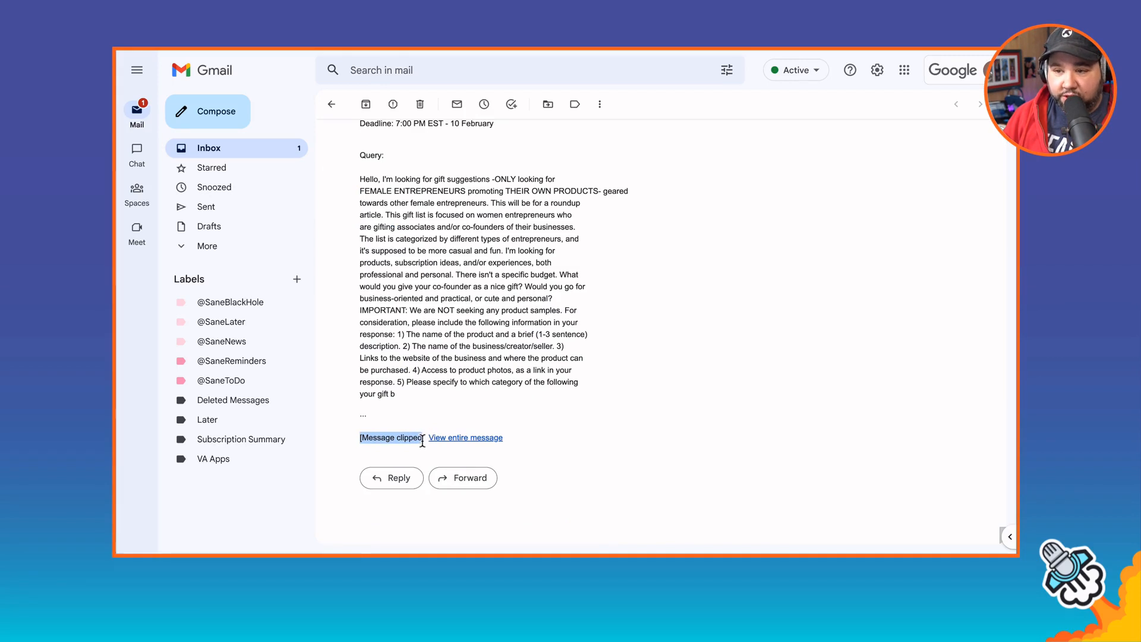
left_click(574, 392)
left_click(483, 438)
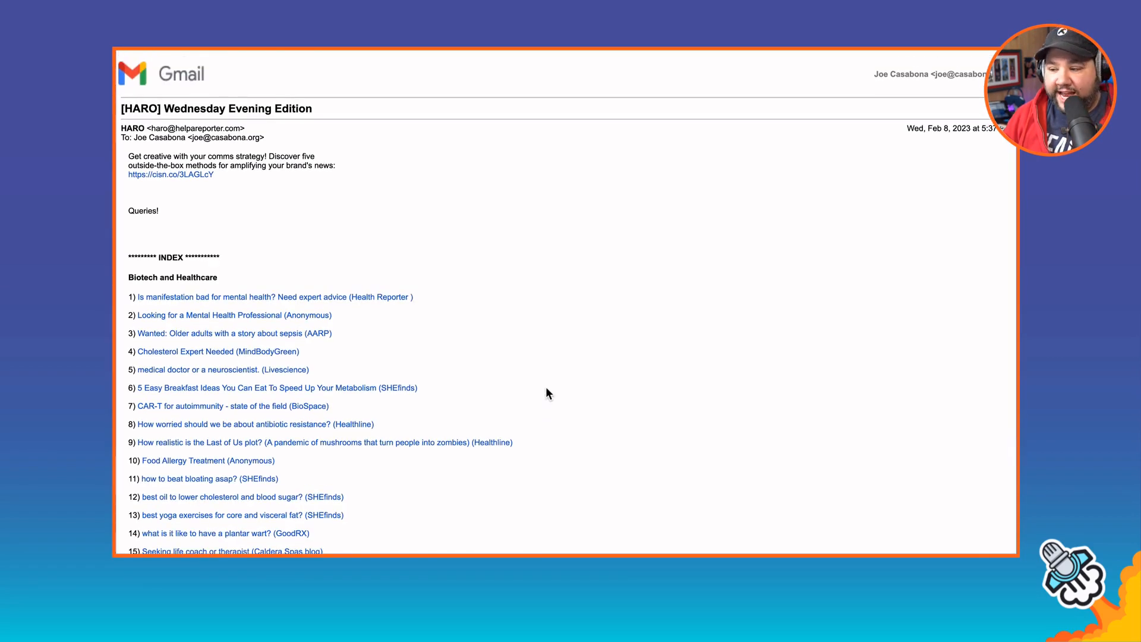
Step: Search the full message for "podcast" and go to the next match
key("ctrl+f")
type("podca")
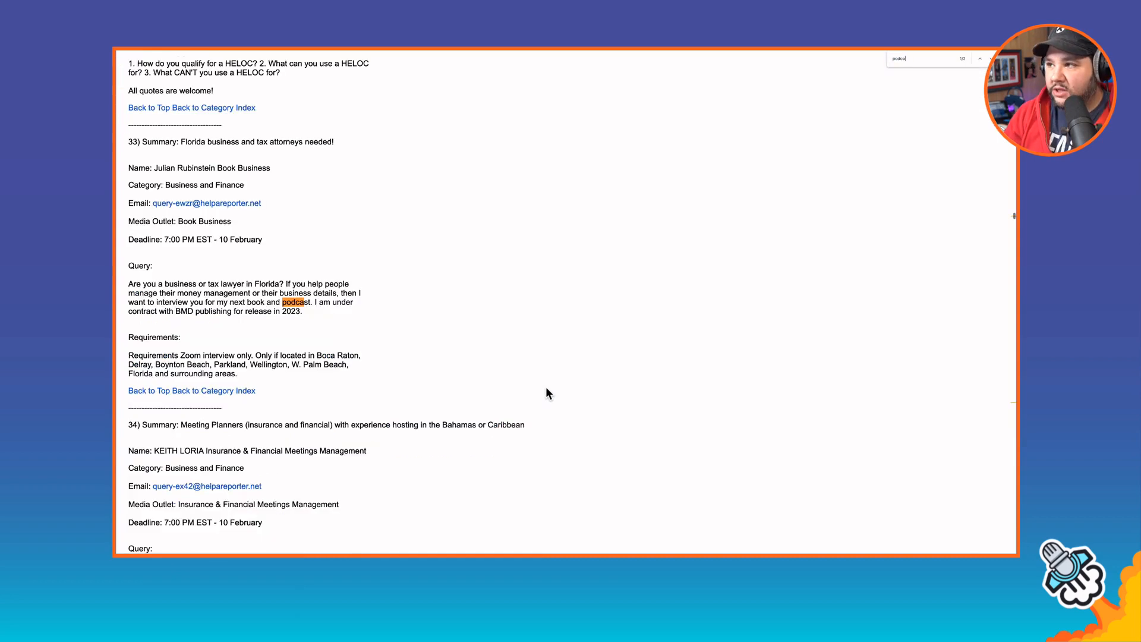
type("st")
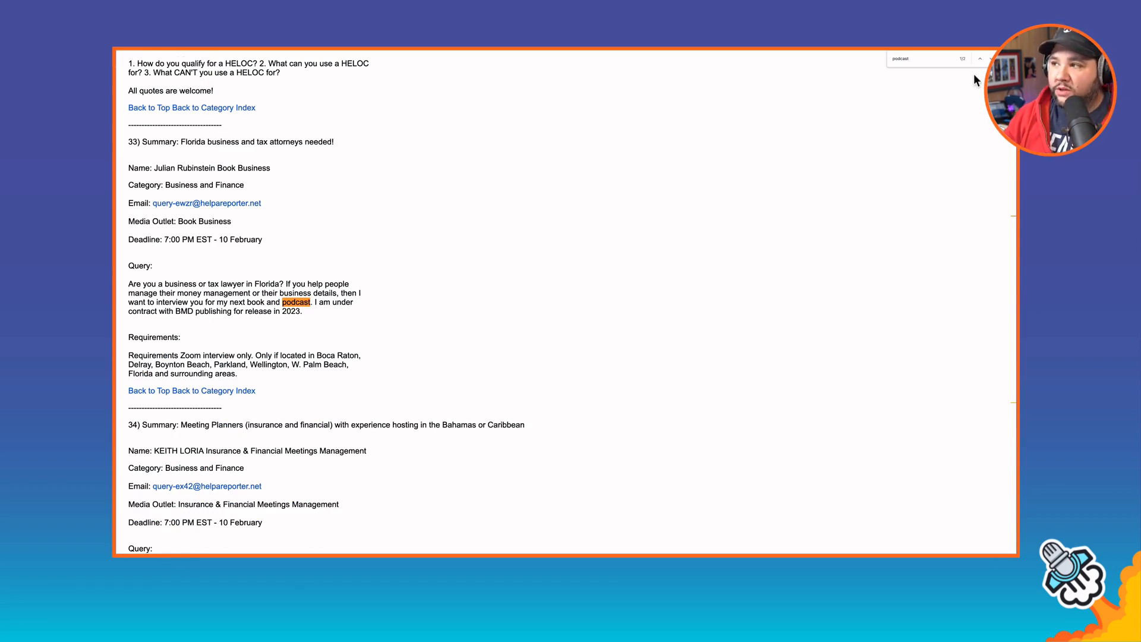
left_click(989, 59)
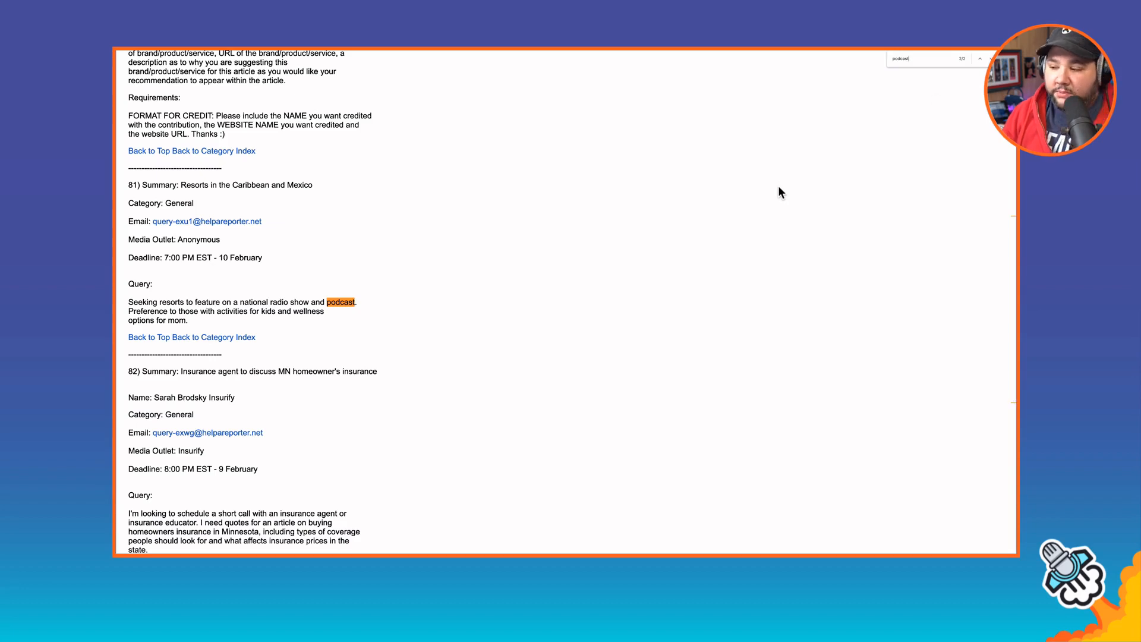